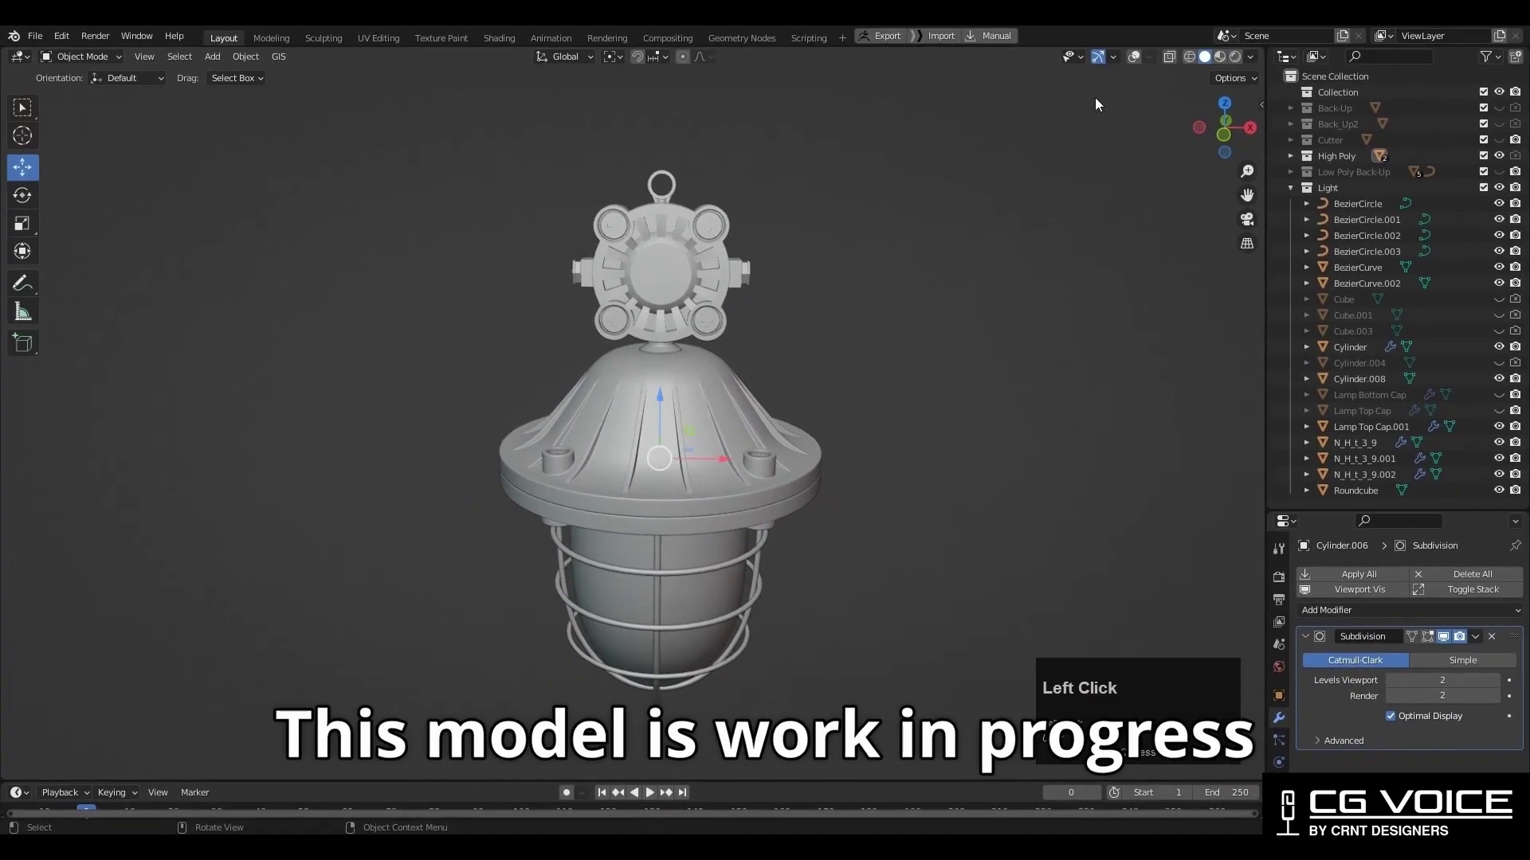
Enable the Wireframe viewport overlay on the lamp and select the top ornament piece
click(1135, 56)
click(918, 326)
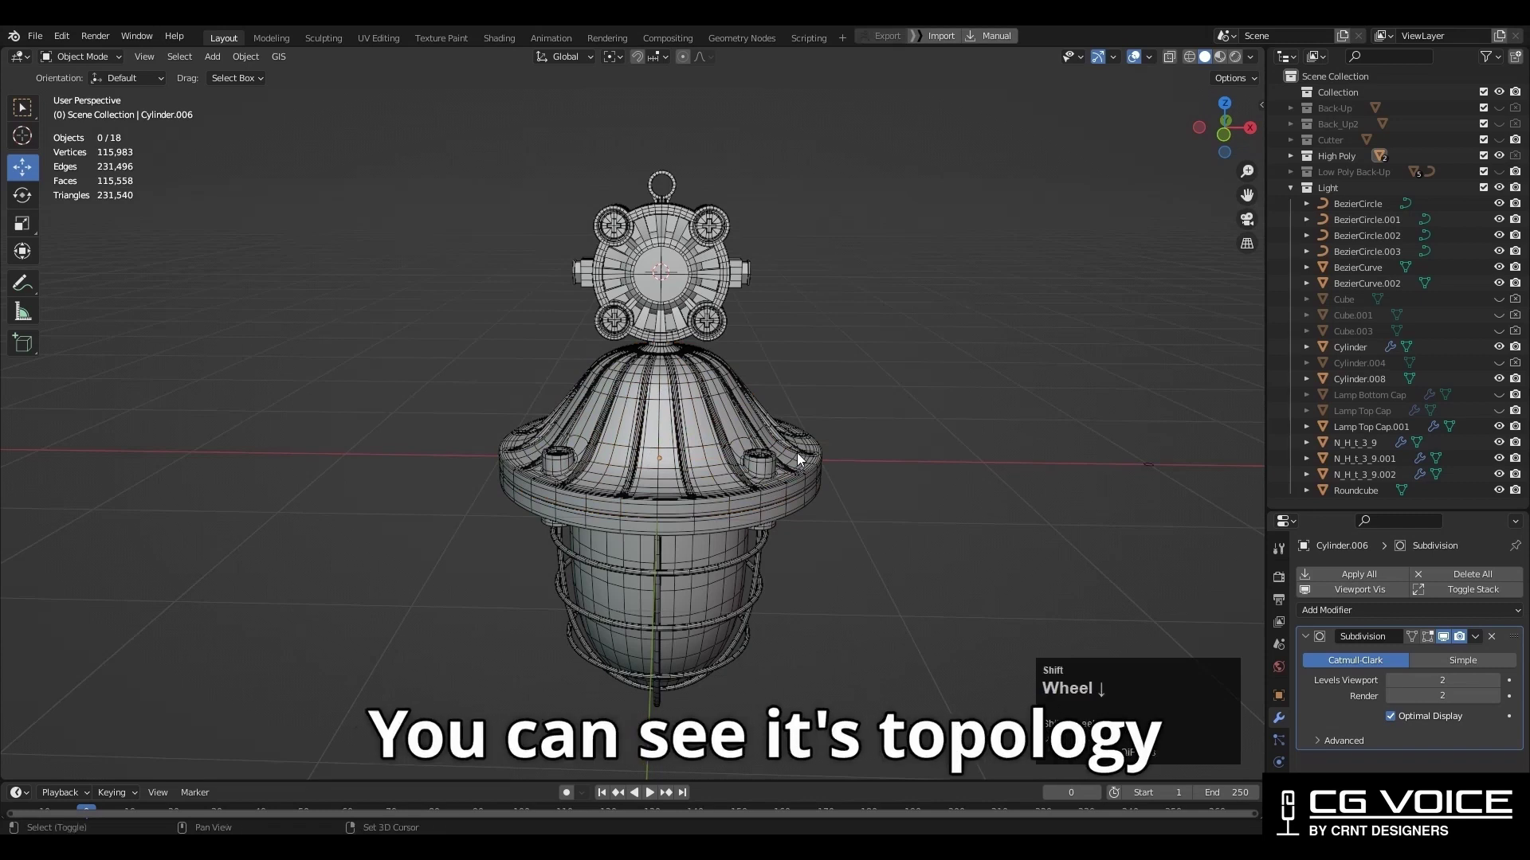
scroll(811, 466, up, 1)
scroll(812, 467, up, 1)
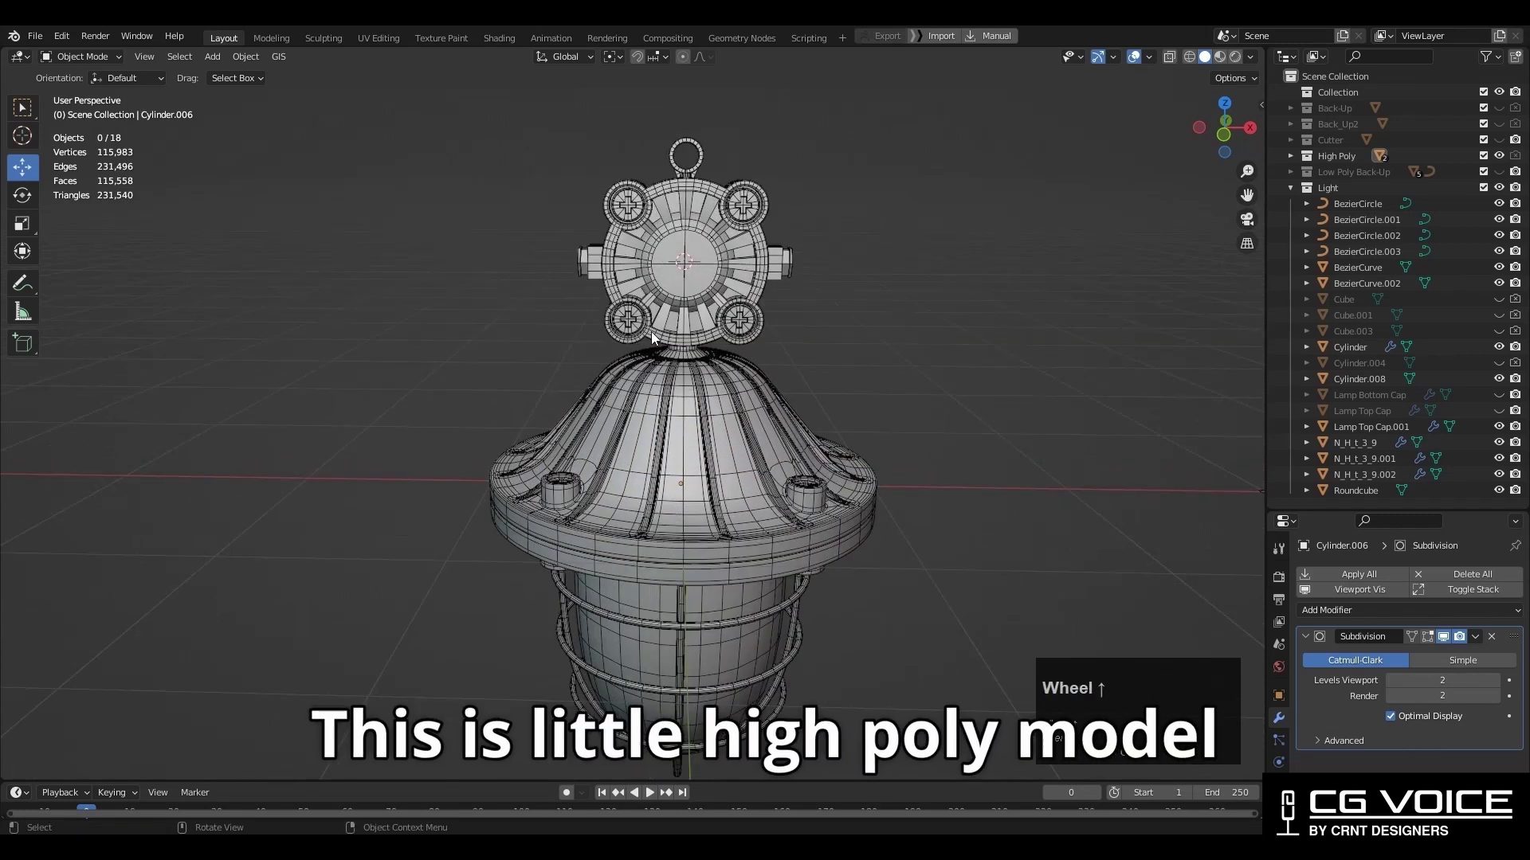
click(665, 286)
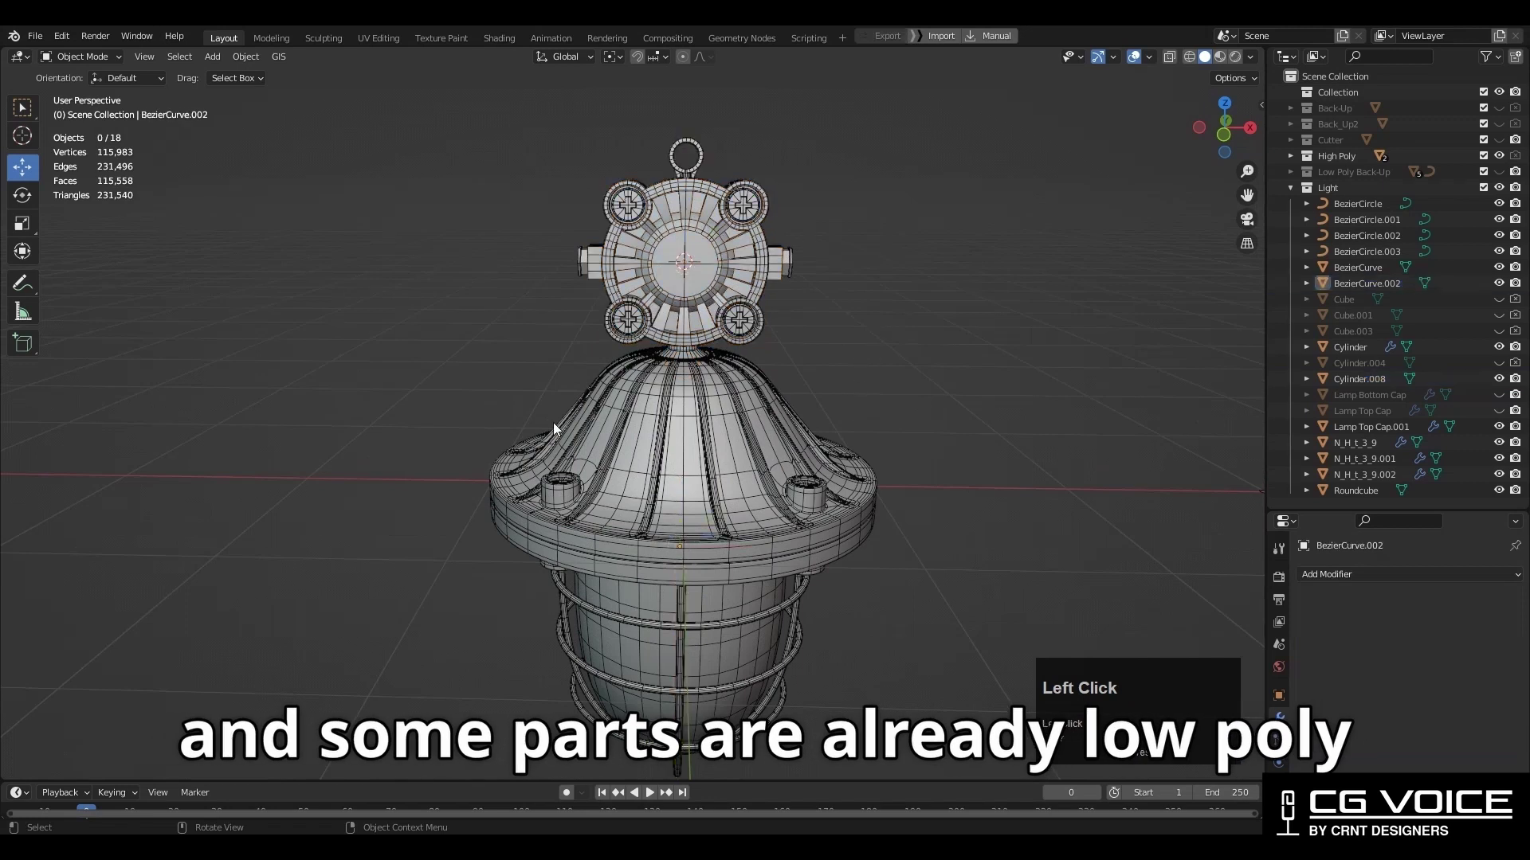
Isolate Cylinder.006 in Local View and delete its Subdivision modifier, leaving 4,372 vertices
click(725, 471)
key(KP_Divide)
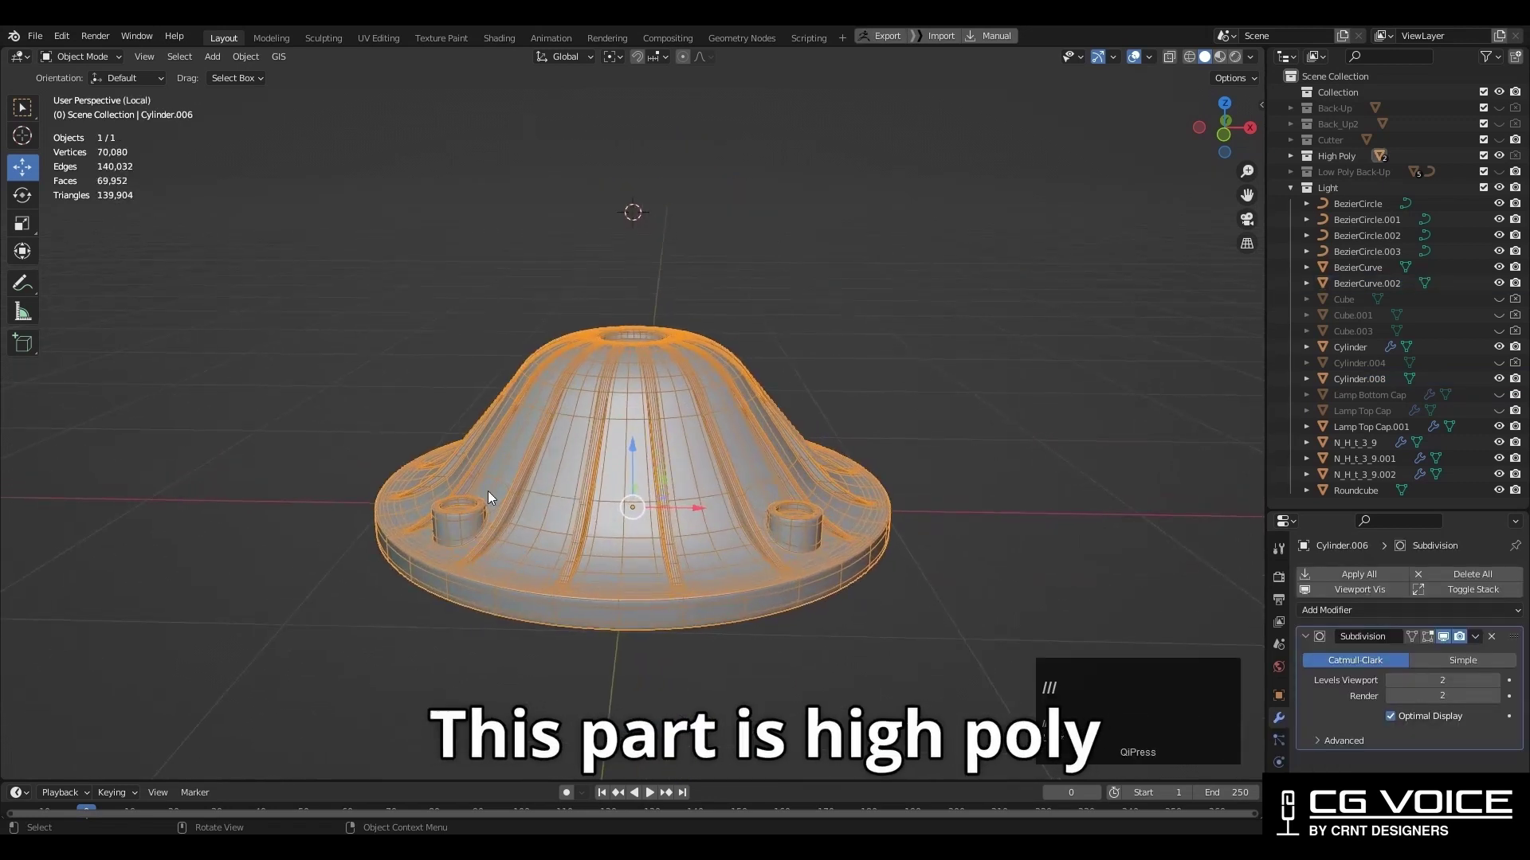
middle_drag(806, 481, 713, 498)
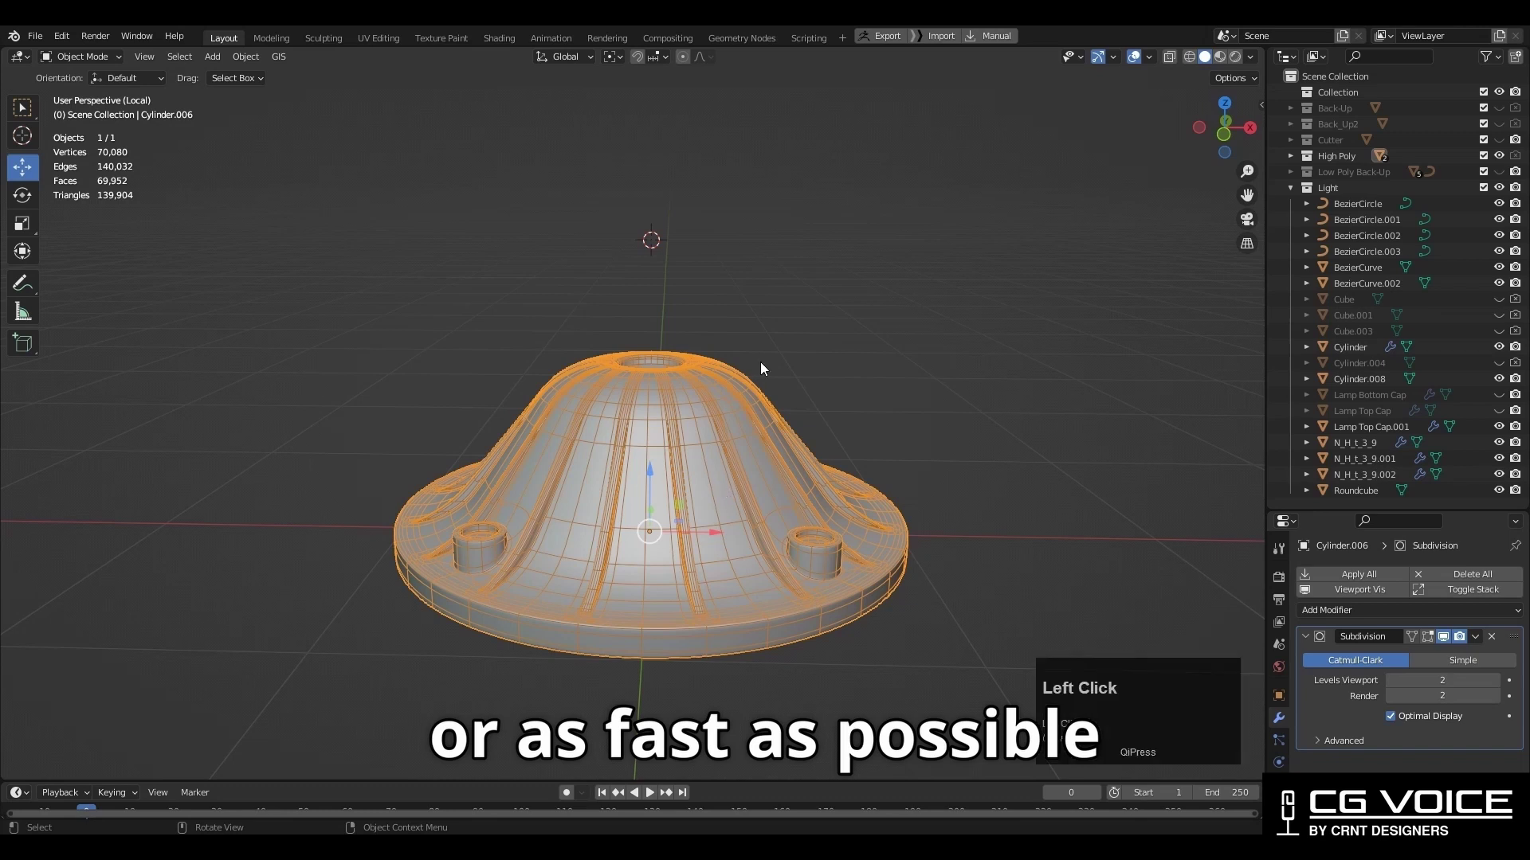
click(1080, 491)
click(670, 502)
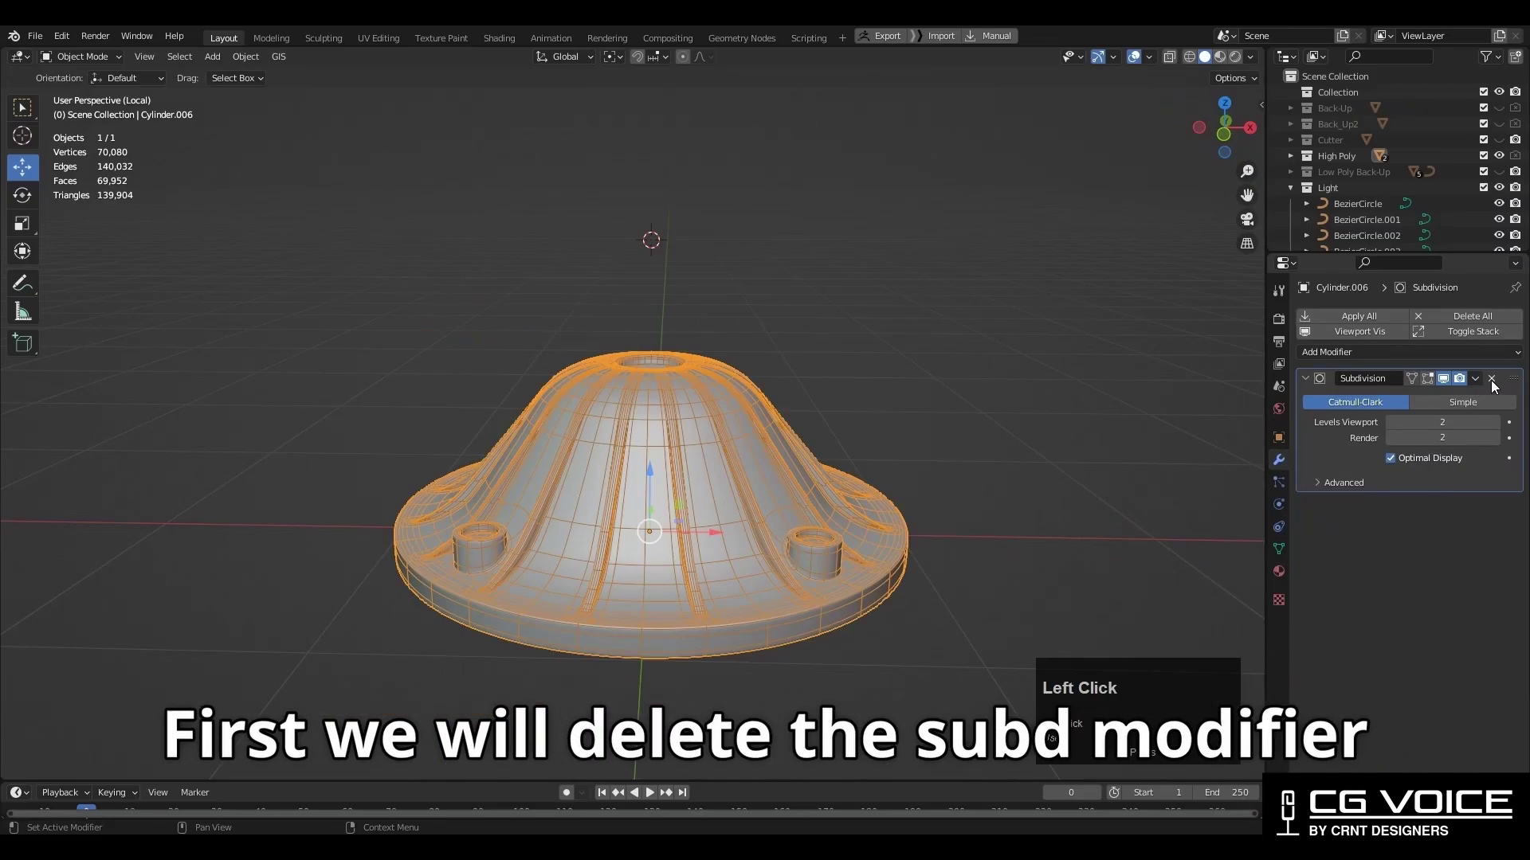
click(1491, 380)
click(1048, 372)
mouse_move(1049, 372)
middle_down()
mouse_move(944, 548)
mouse_move(925, 474)
middle_up()
Give the selected dome cap a Decimate modifier at full ratio (4,404 faces), wireframe still shown
click(622, 430)
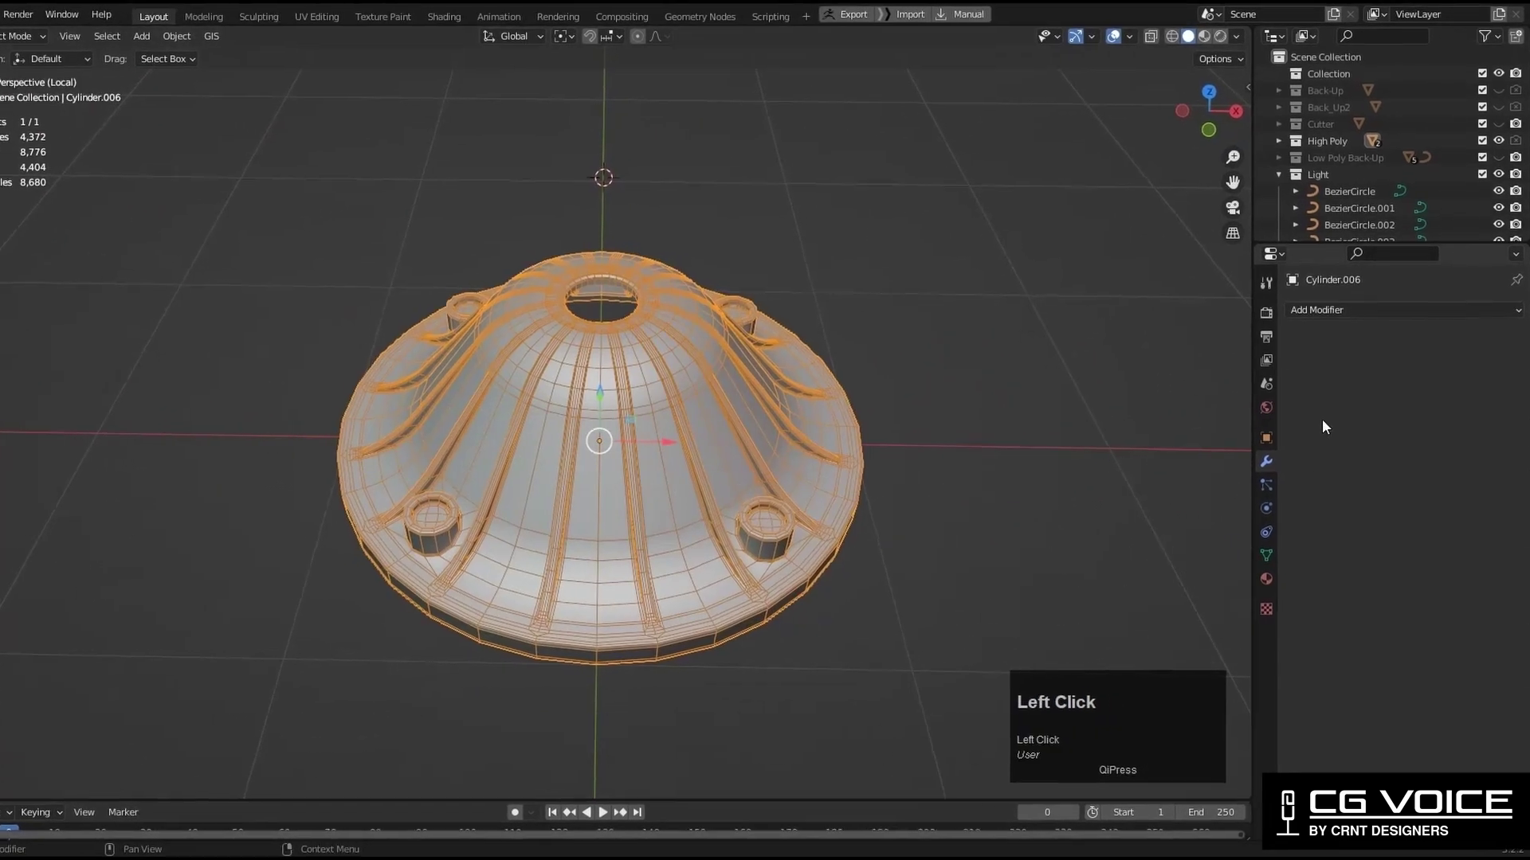
click(1339, 310)
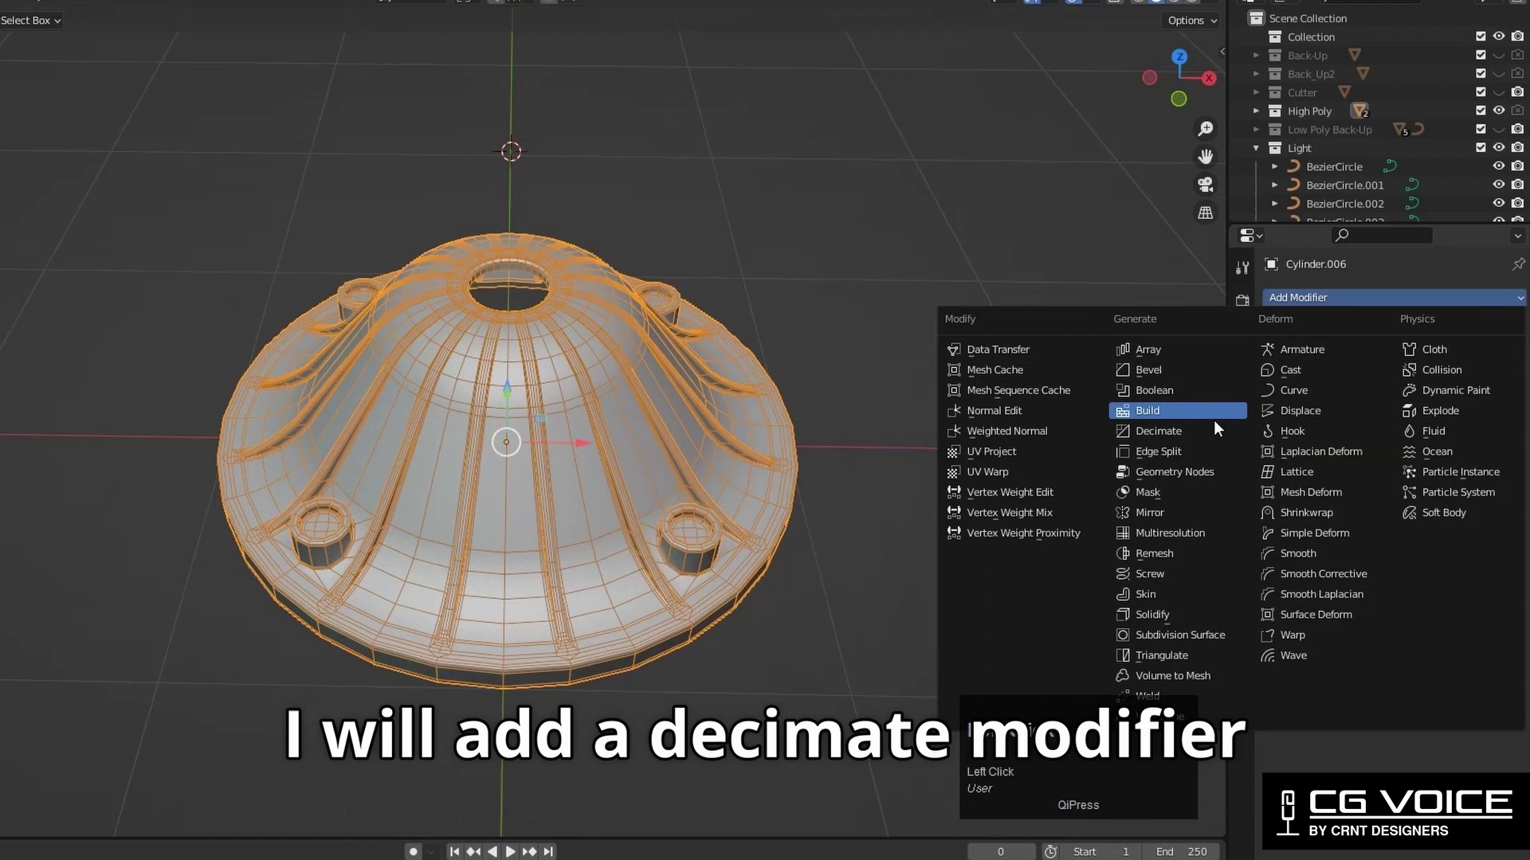
click(1177, 430)
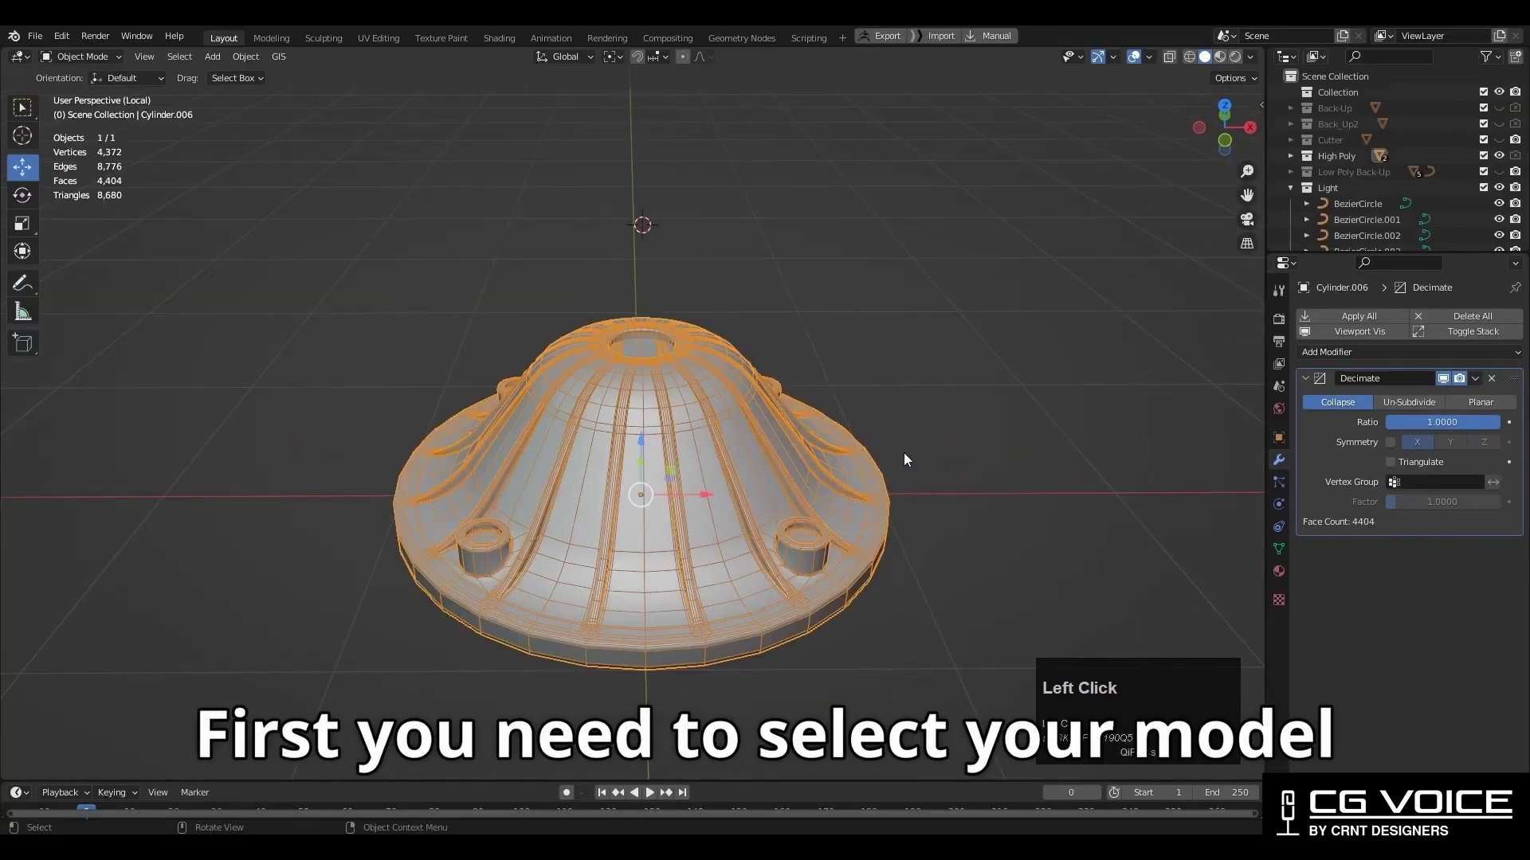
click(1150, 56)
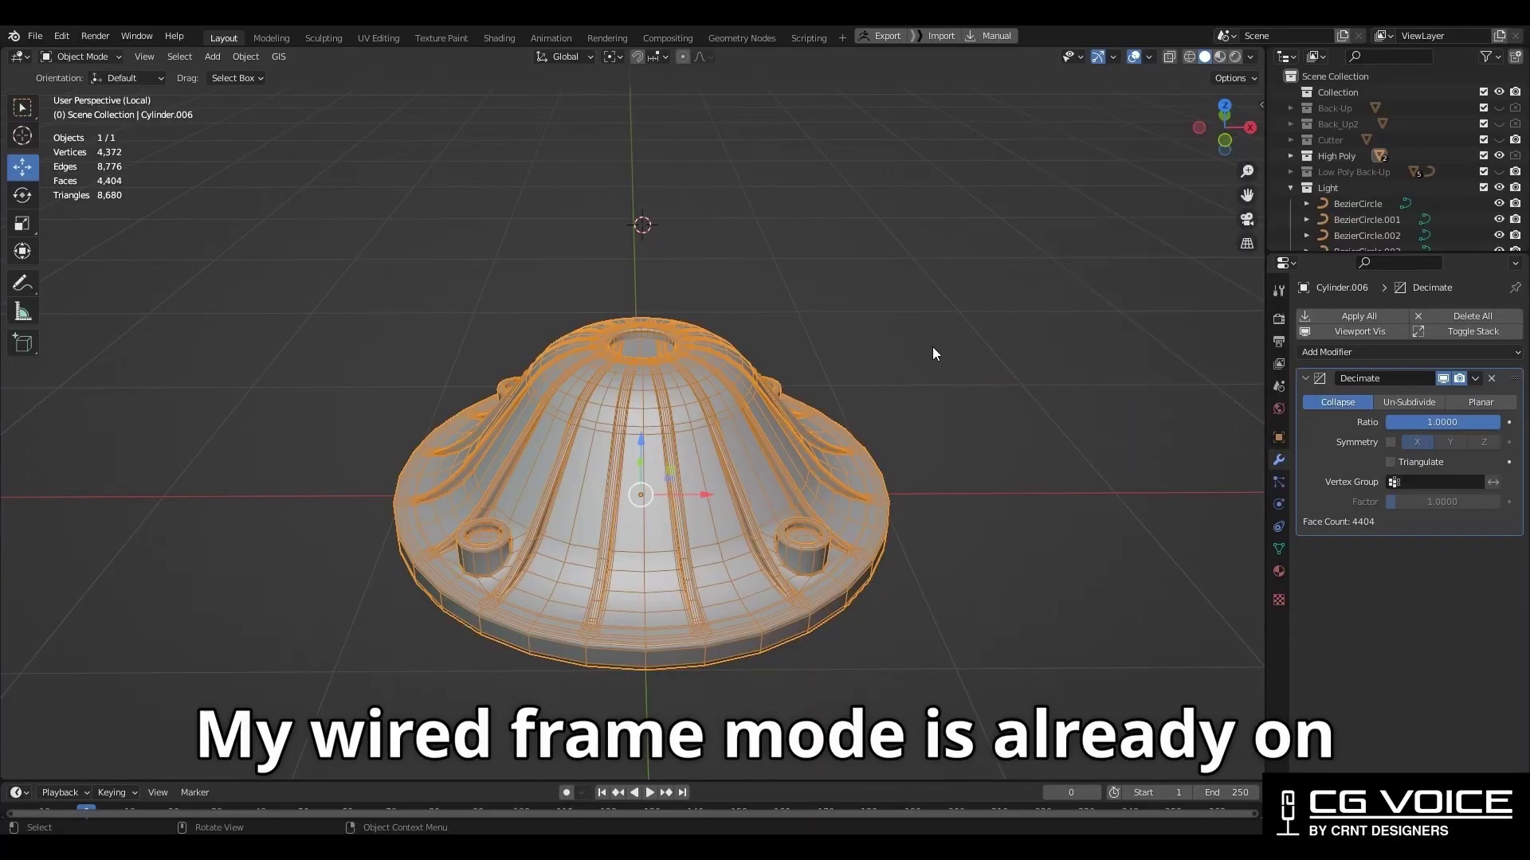
Enable 30° Auto Smooth on the dome cap's mesh and return to its modifiers
click(932, 347)
click(695, 422)
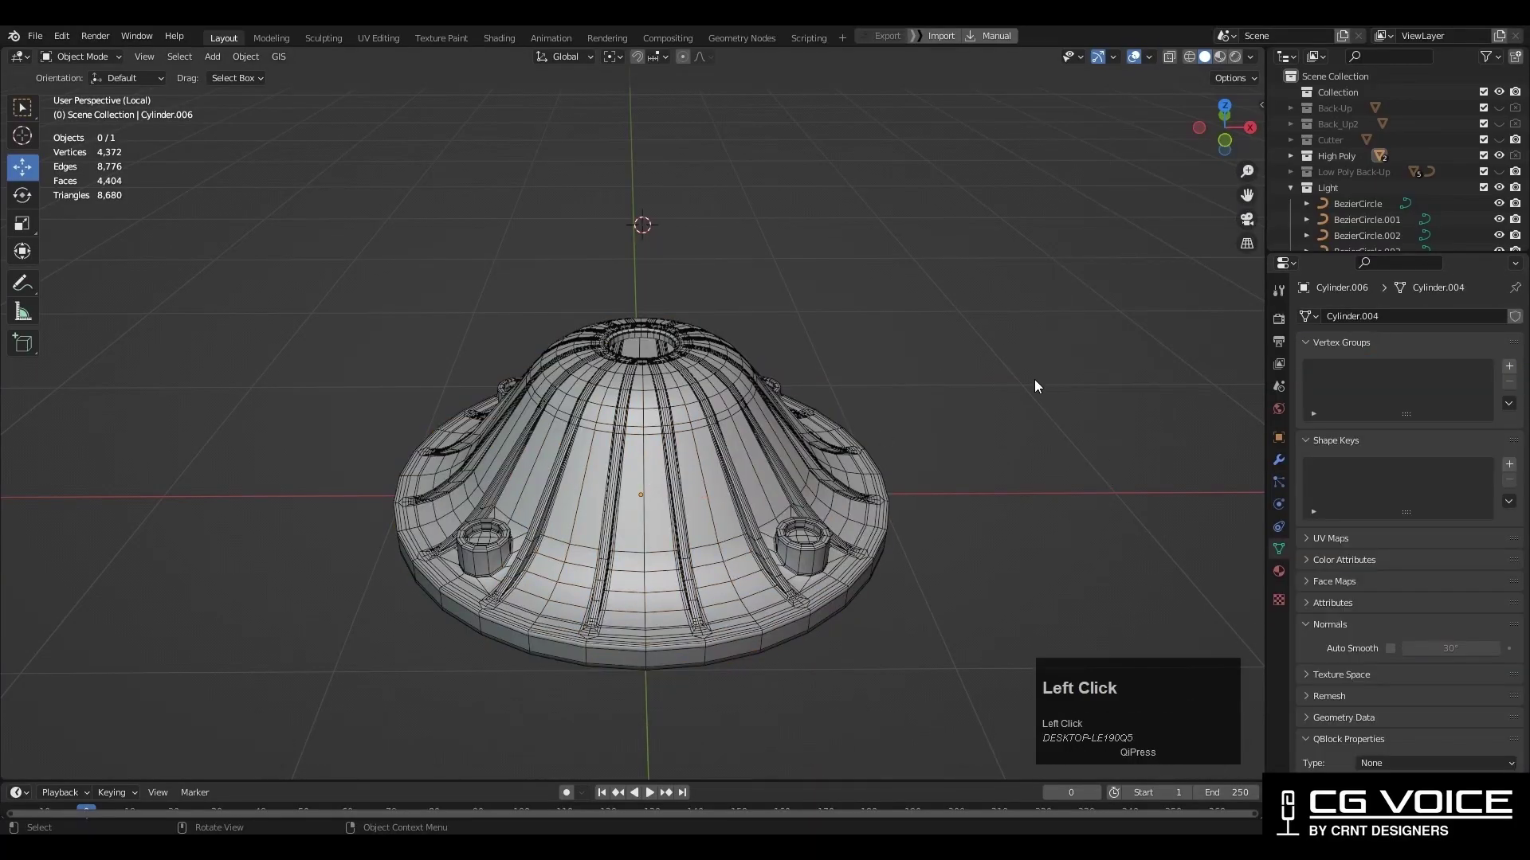
click(694, 435)
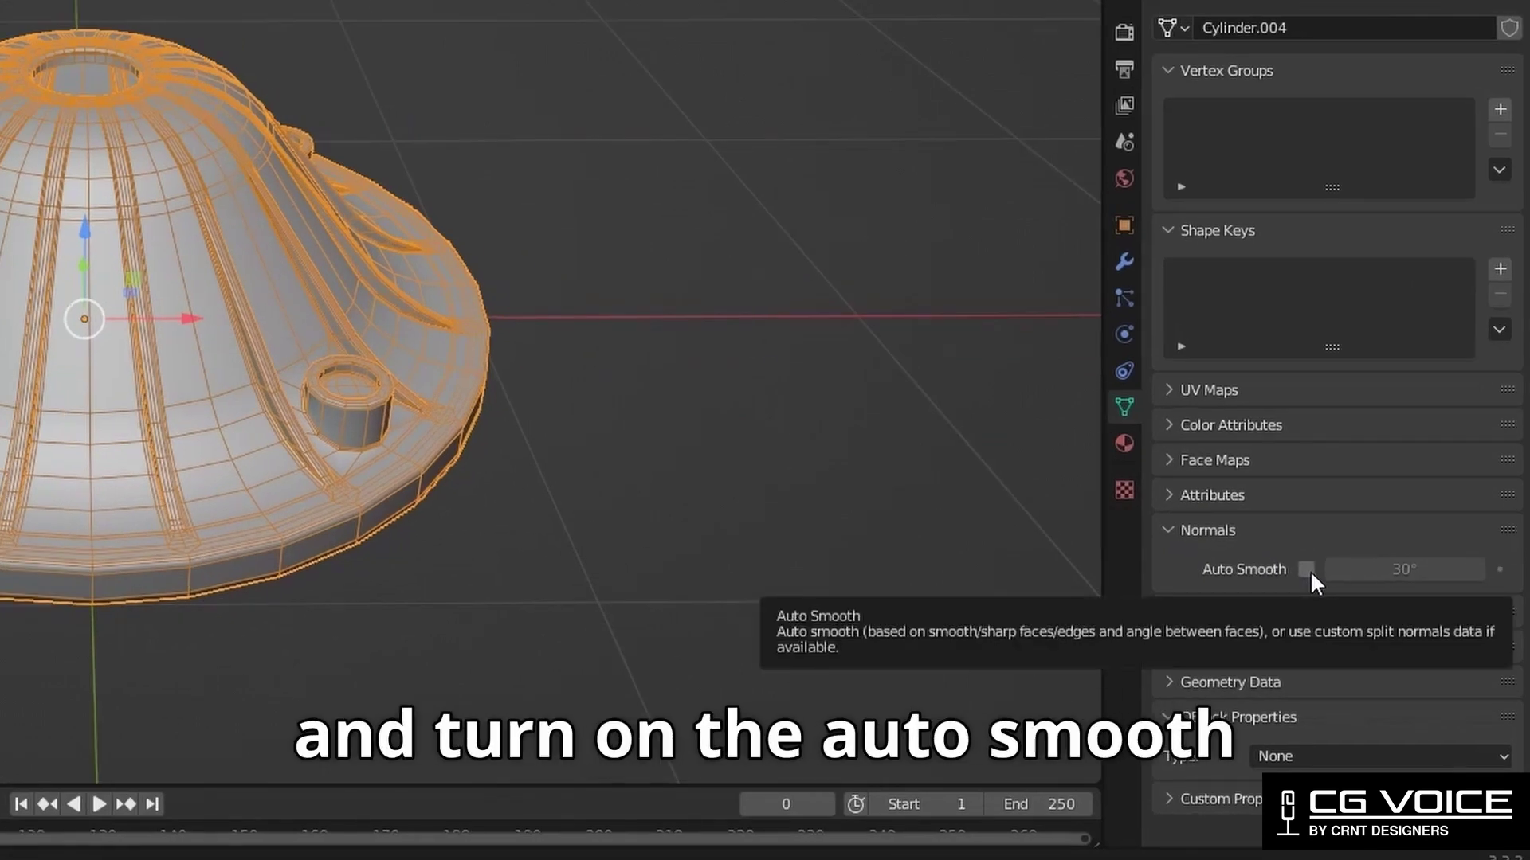
click(1307, 570)
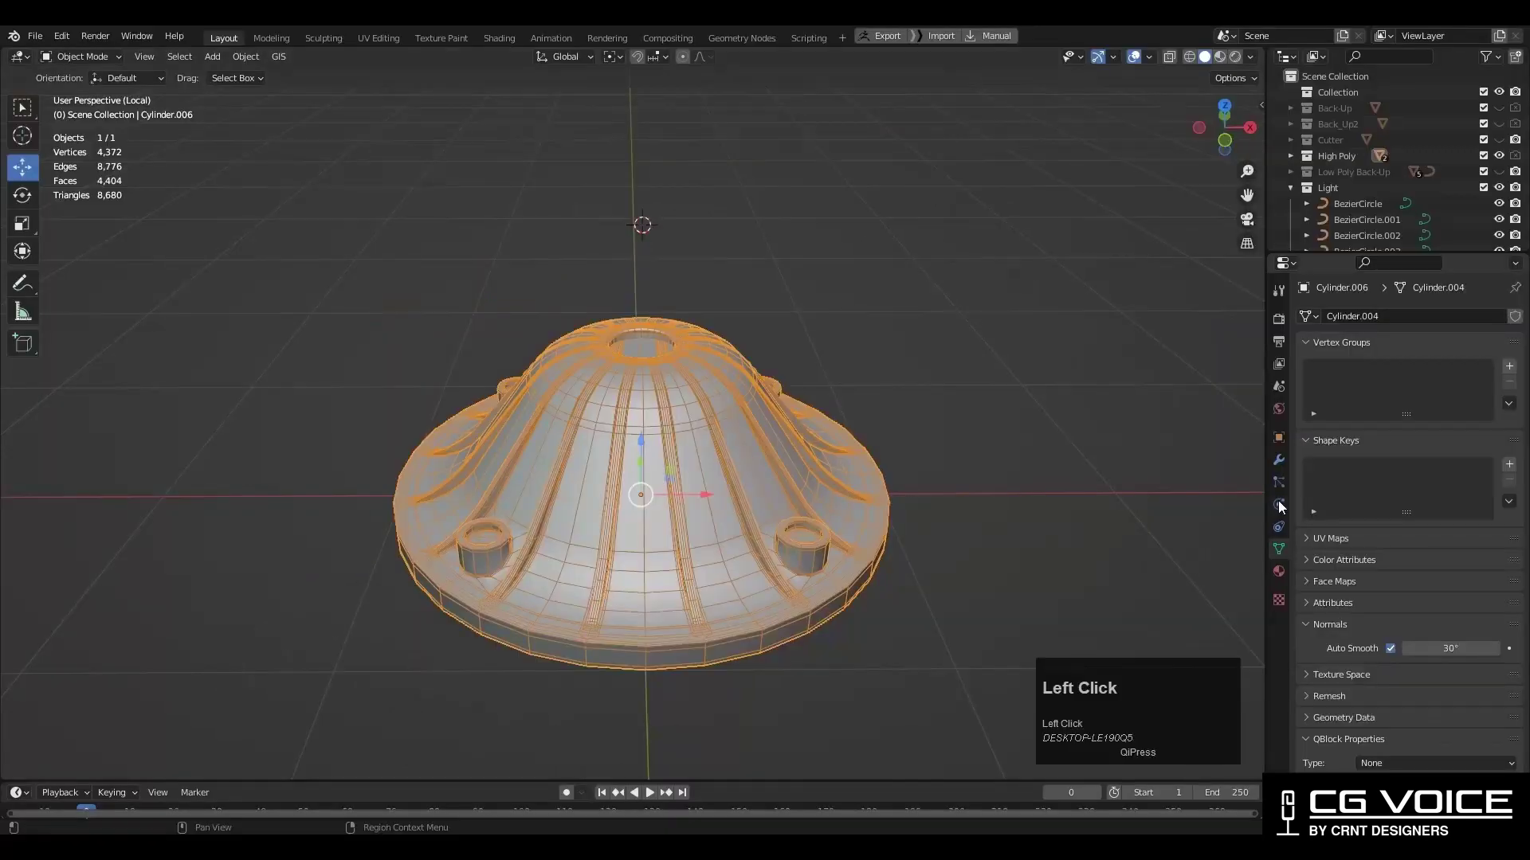
click(1277, 463)
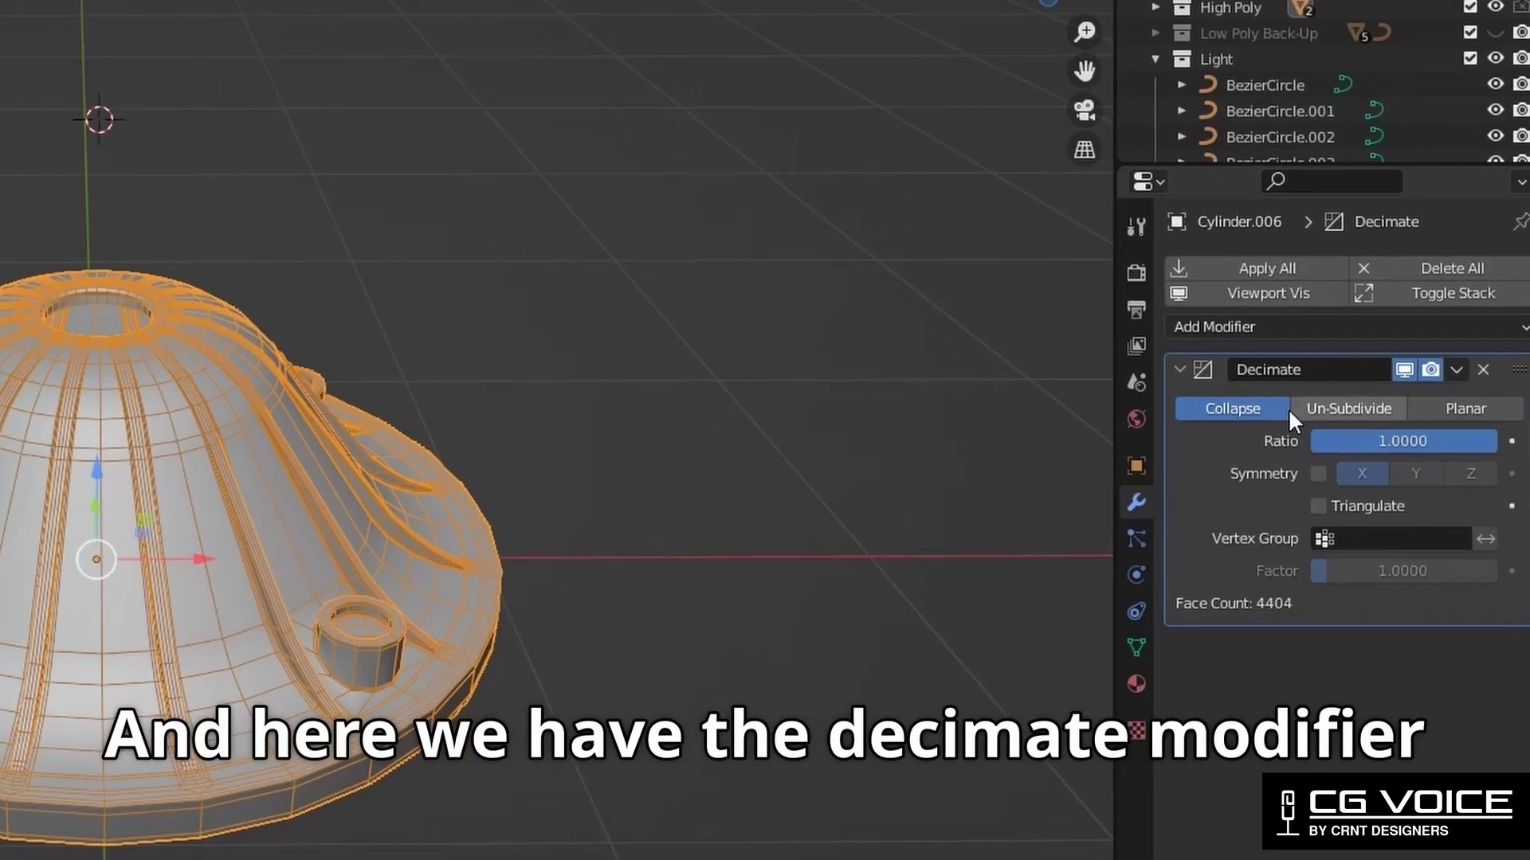
Lower the Collapse ratio to about 0.29 and inspect the shaded cap with overlays hidden
click(812, 640)
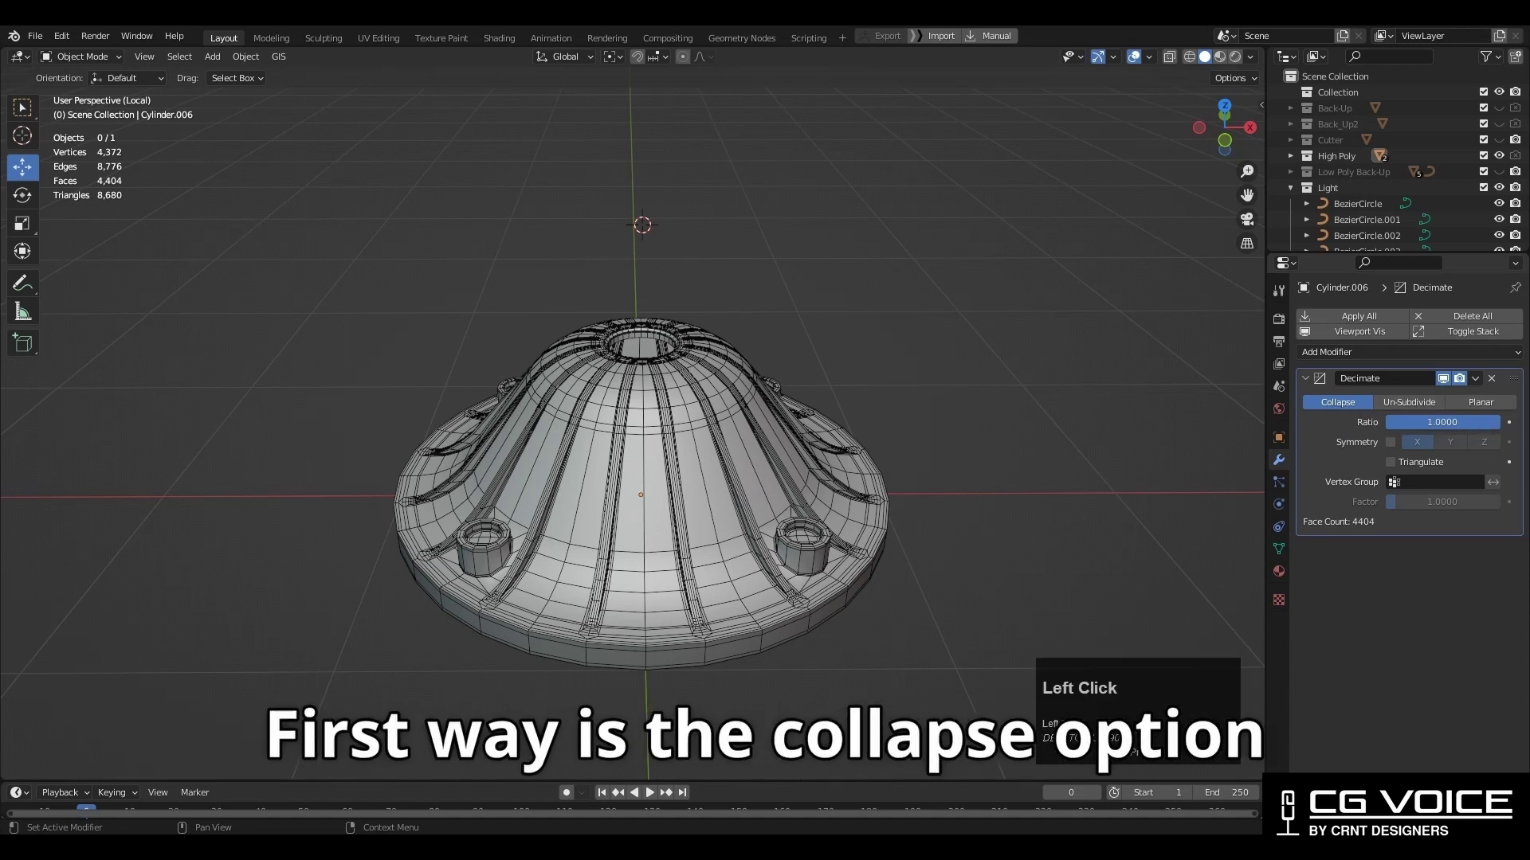
drag(1442, 422, 1414, 422)
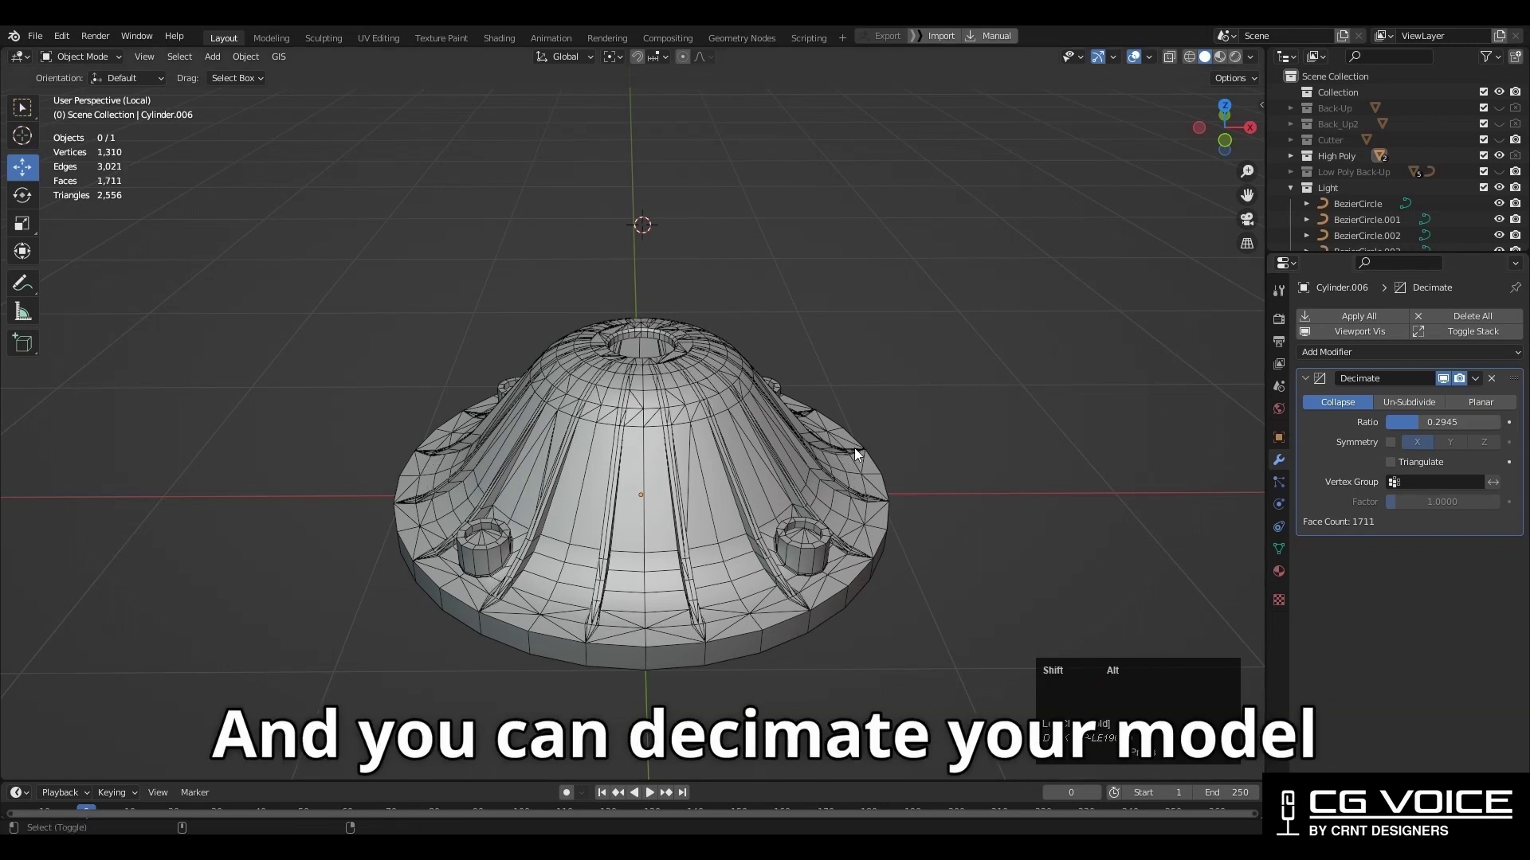
key(alt+shift+z)
mouse_move(960, 440)
middle_down()
mouse_move(991, 527)
mouse_move(959, 457)
middle_up()
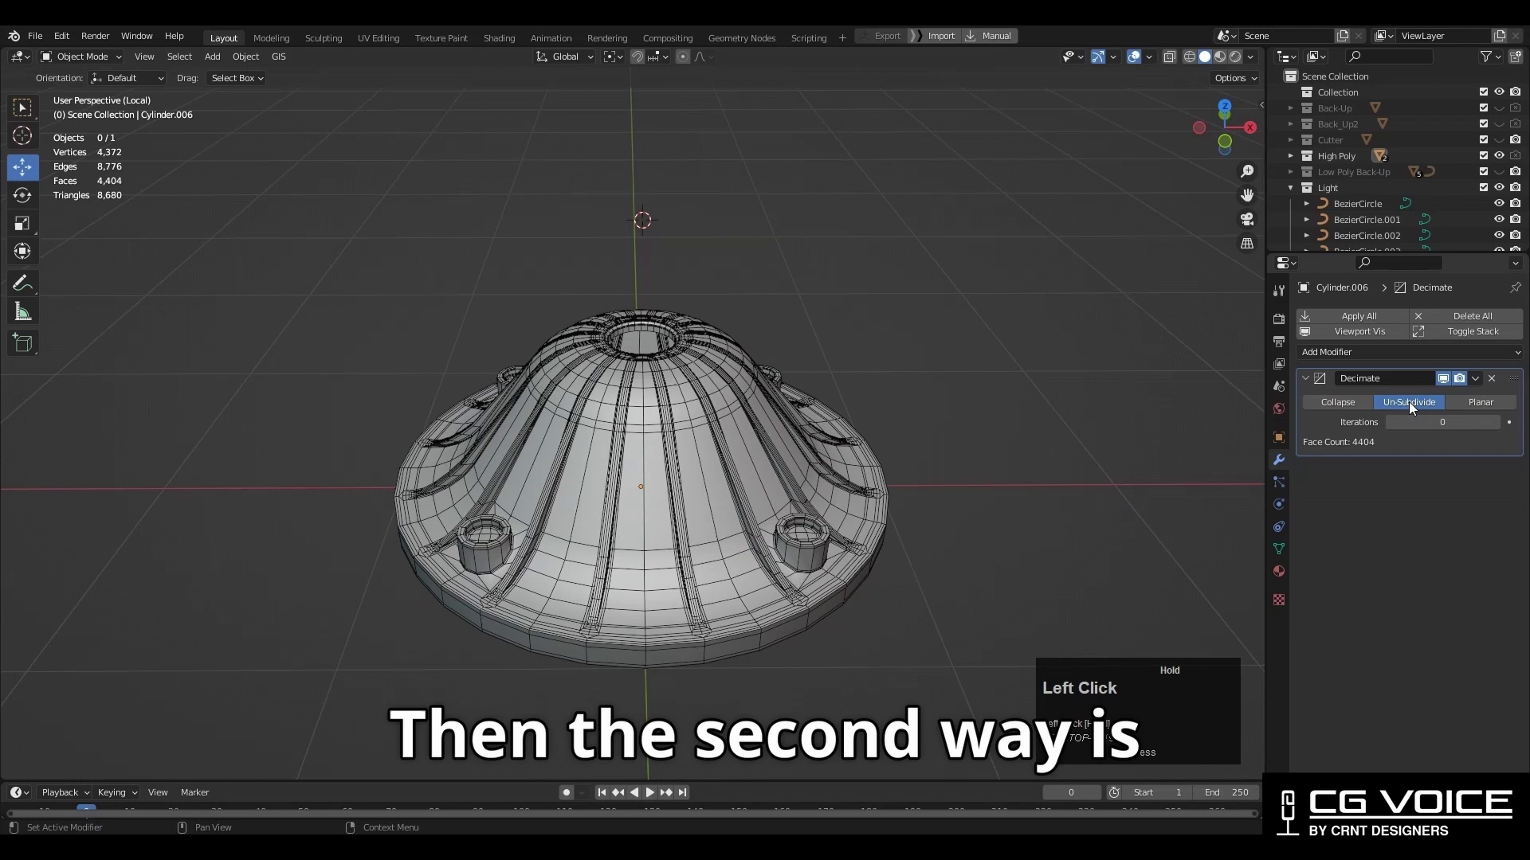
Try raising the Un-Subdivide iterations, then undo the change
drag(1420, 422, 1470, 421)
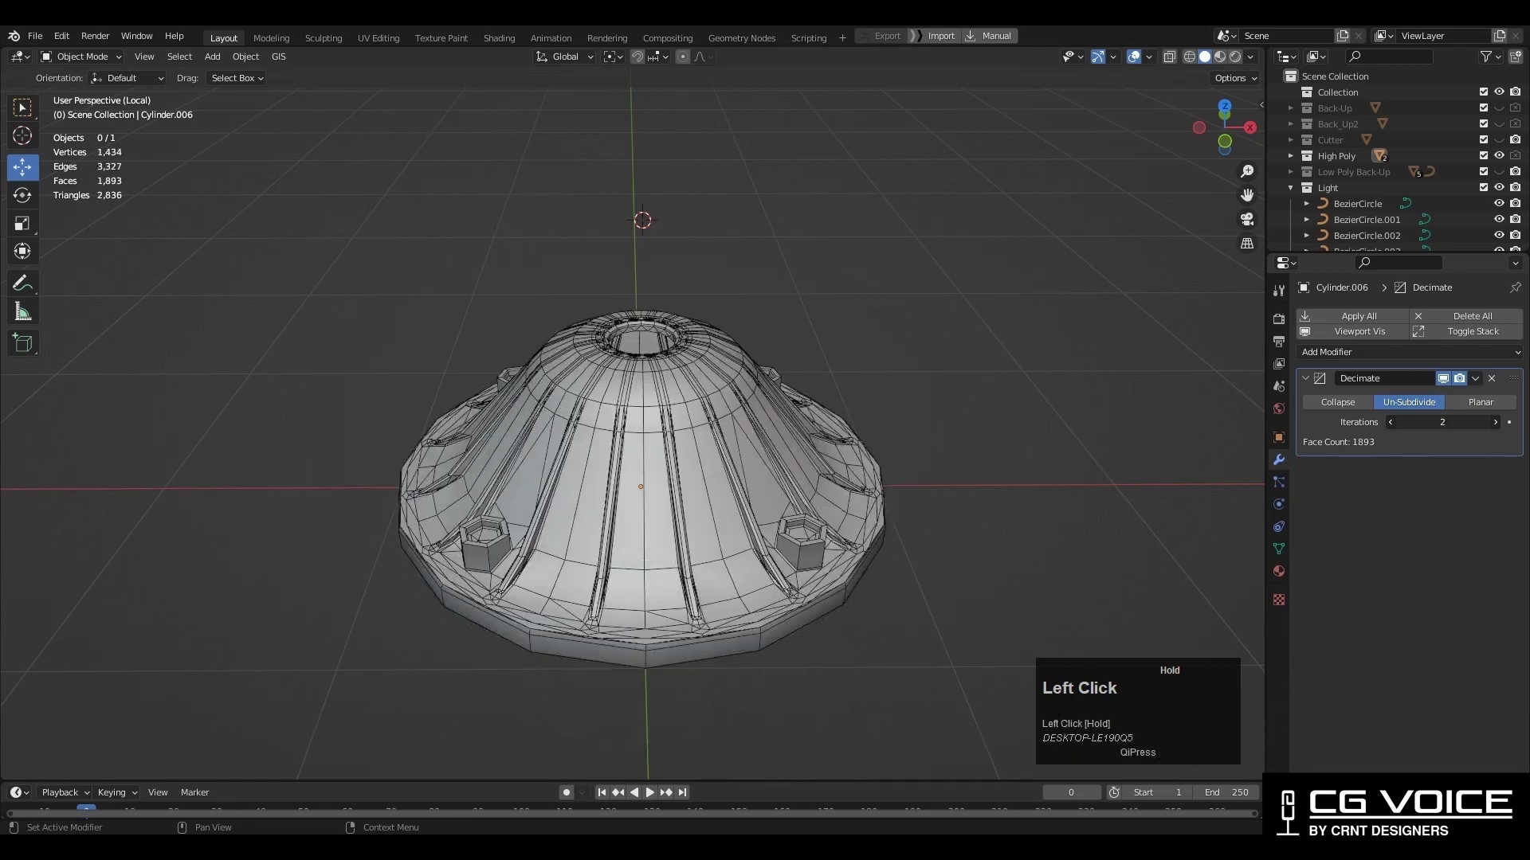
key(ctrl+z)
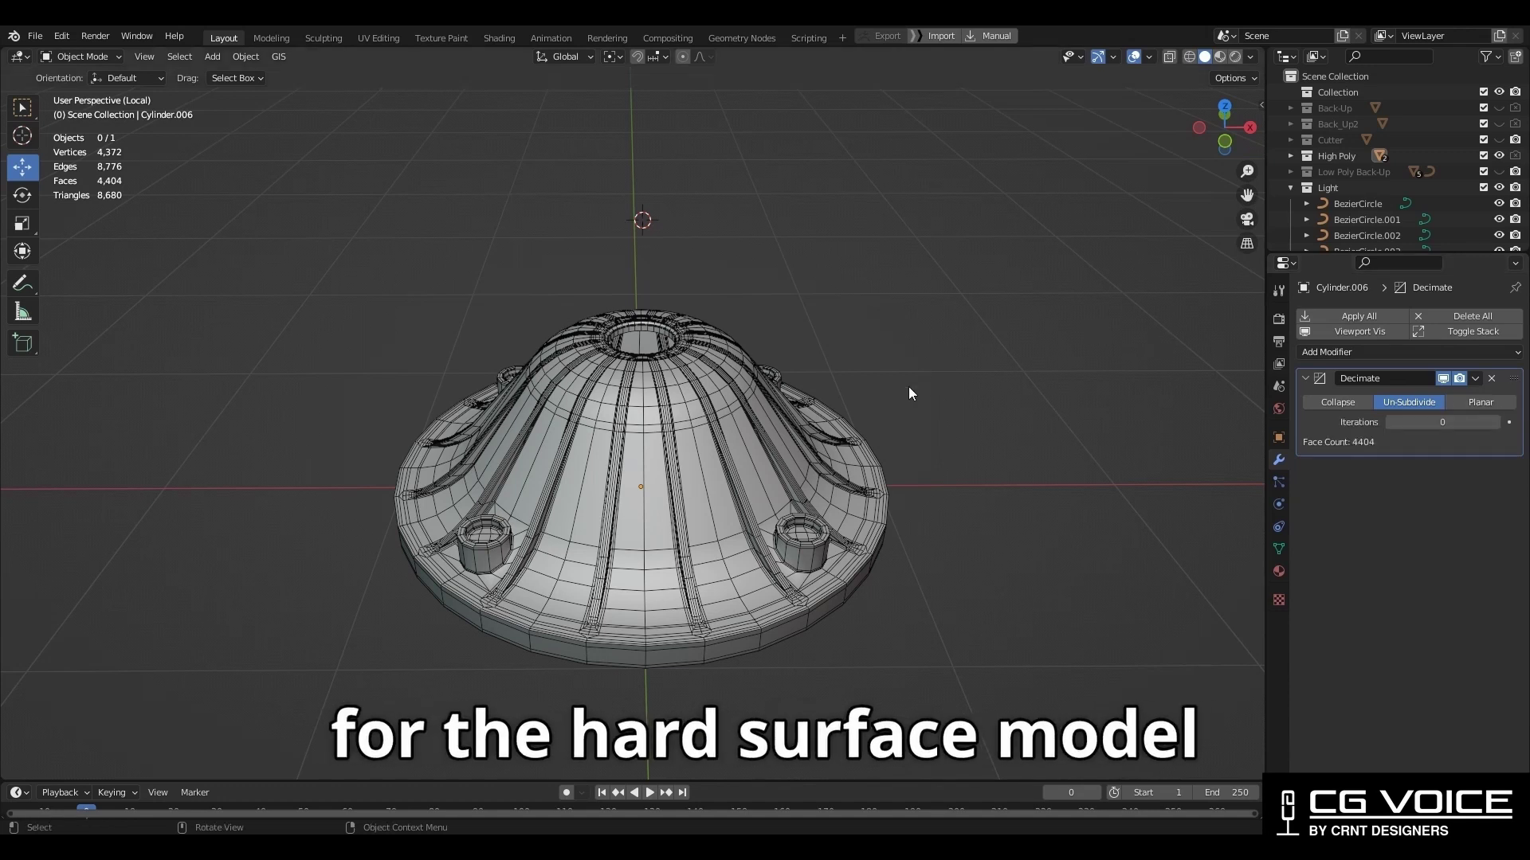
Switch the Decimate modifier to Planar and raise the angle limit to about 13°
click(1486, 404)
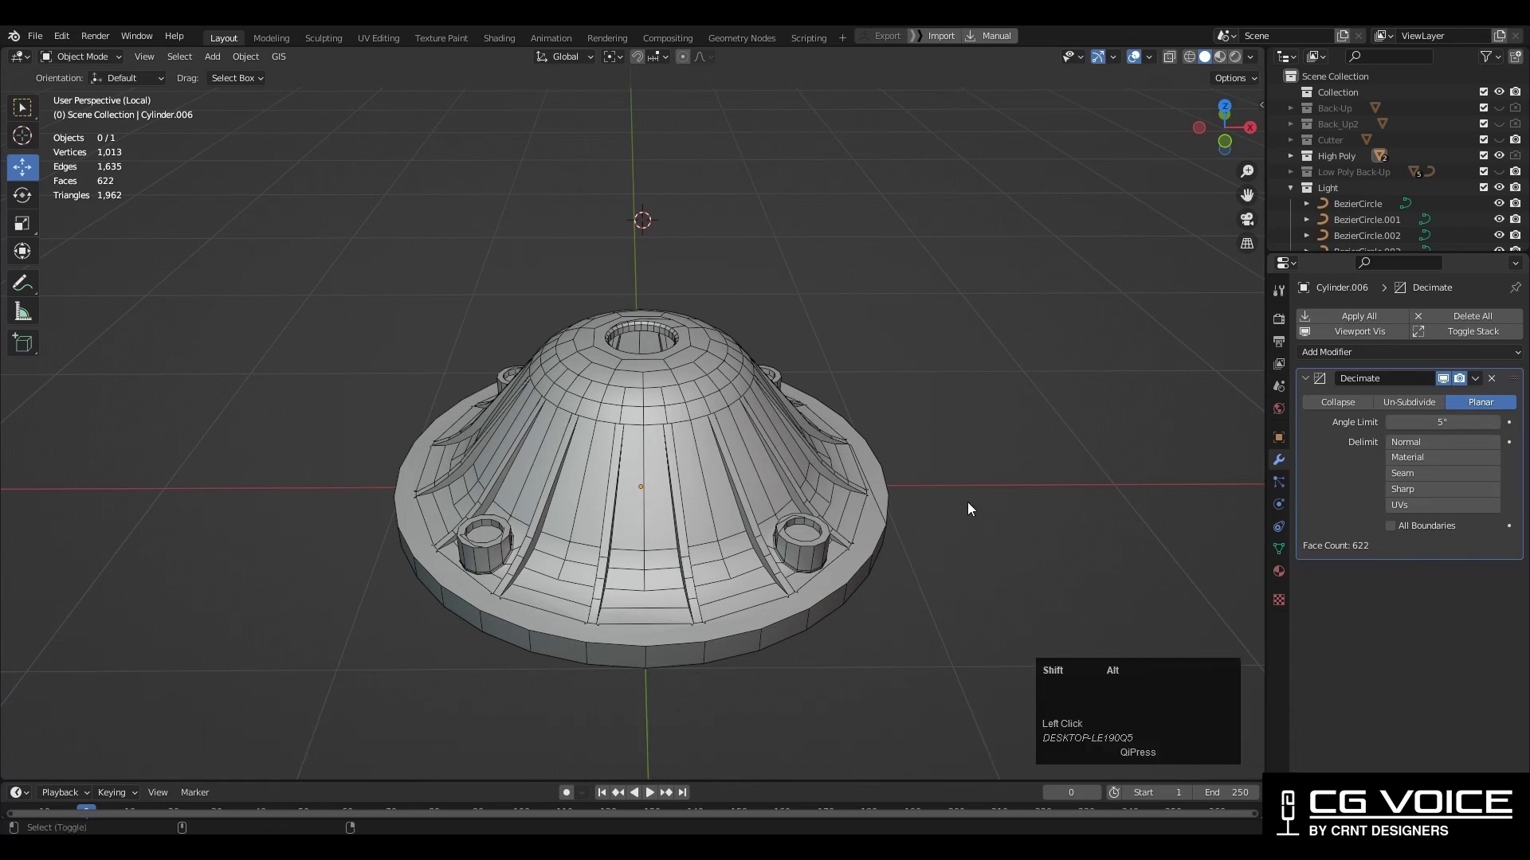
key(shift+alt+z)
mouse_move(968, 503)
middle_down()
mouse_move(776, 489)
mouse_move(794, 589)
mouse_move(760, 525)
mouse_move(756, 416)
mouse_move(755, 324)
mouse_move(792, 227)
middle_up()
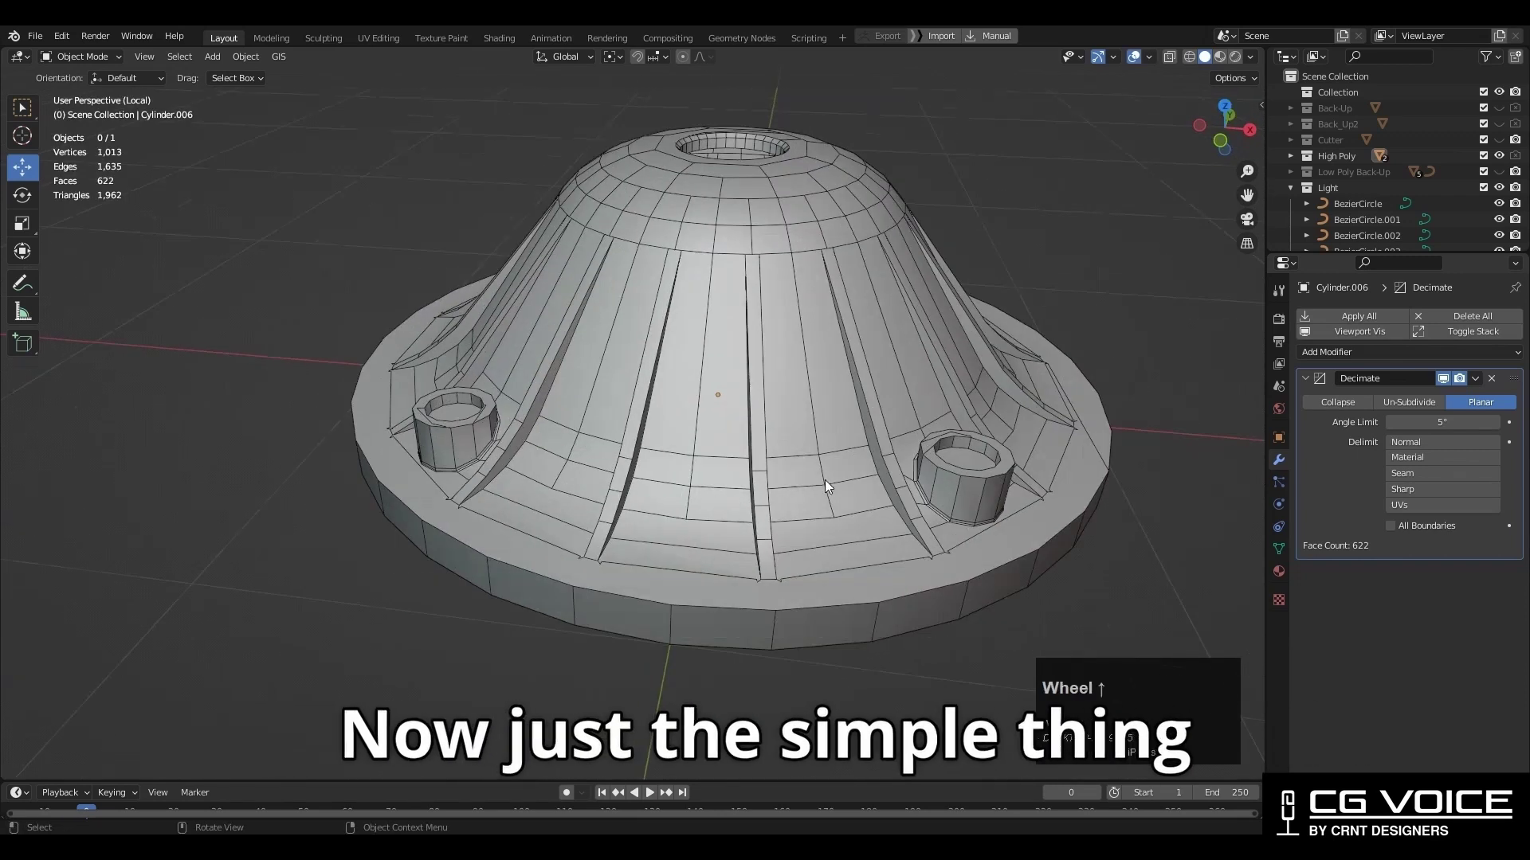
middle_drag(800, 523, 786, 609)
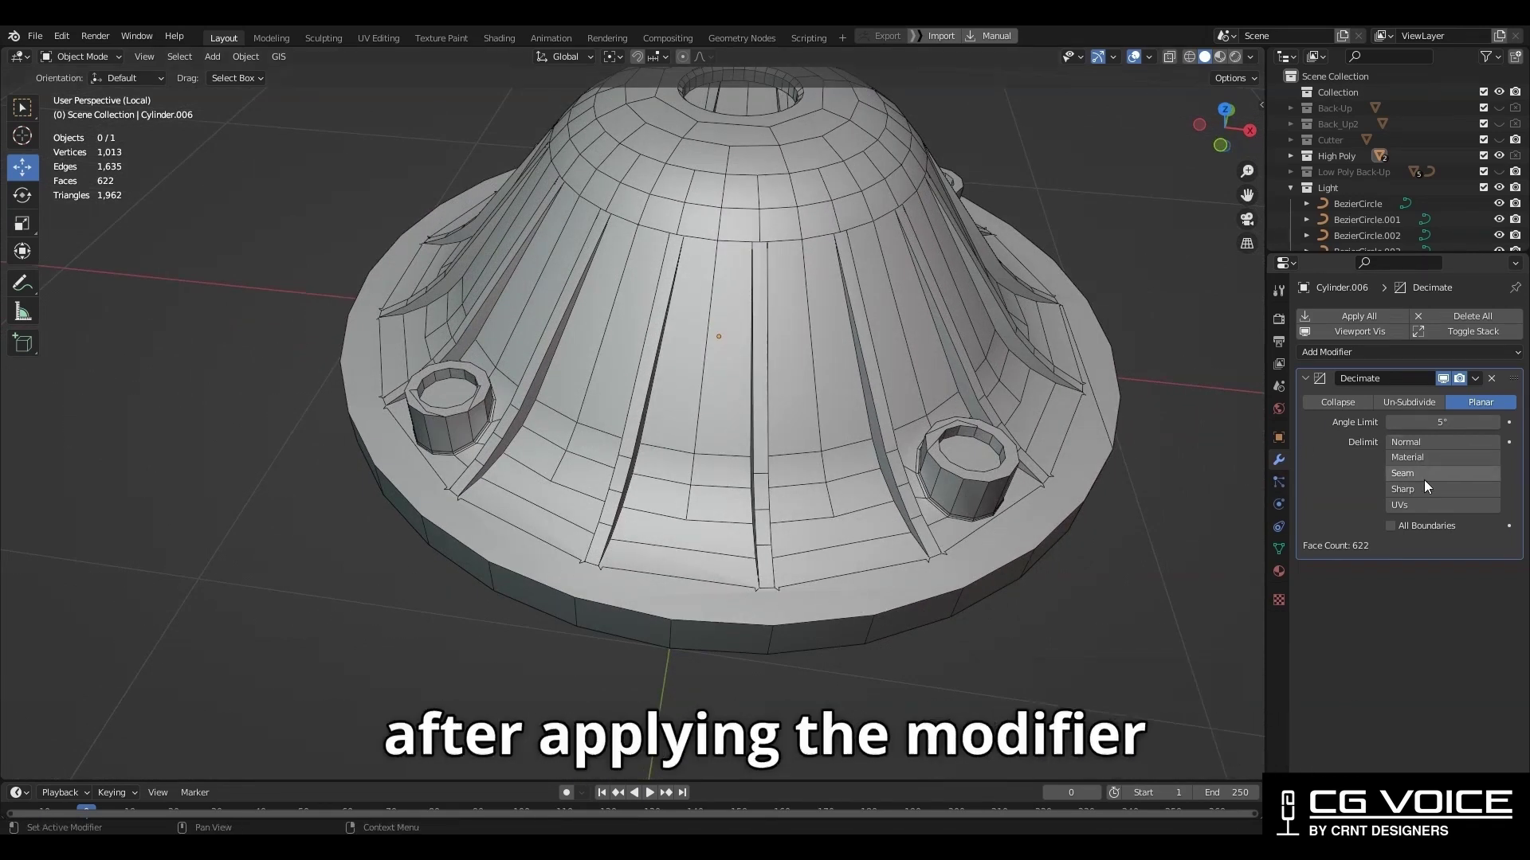
drag(1429, 422, 1447, 422)
scroll(1074, 524, down, 3)
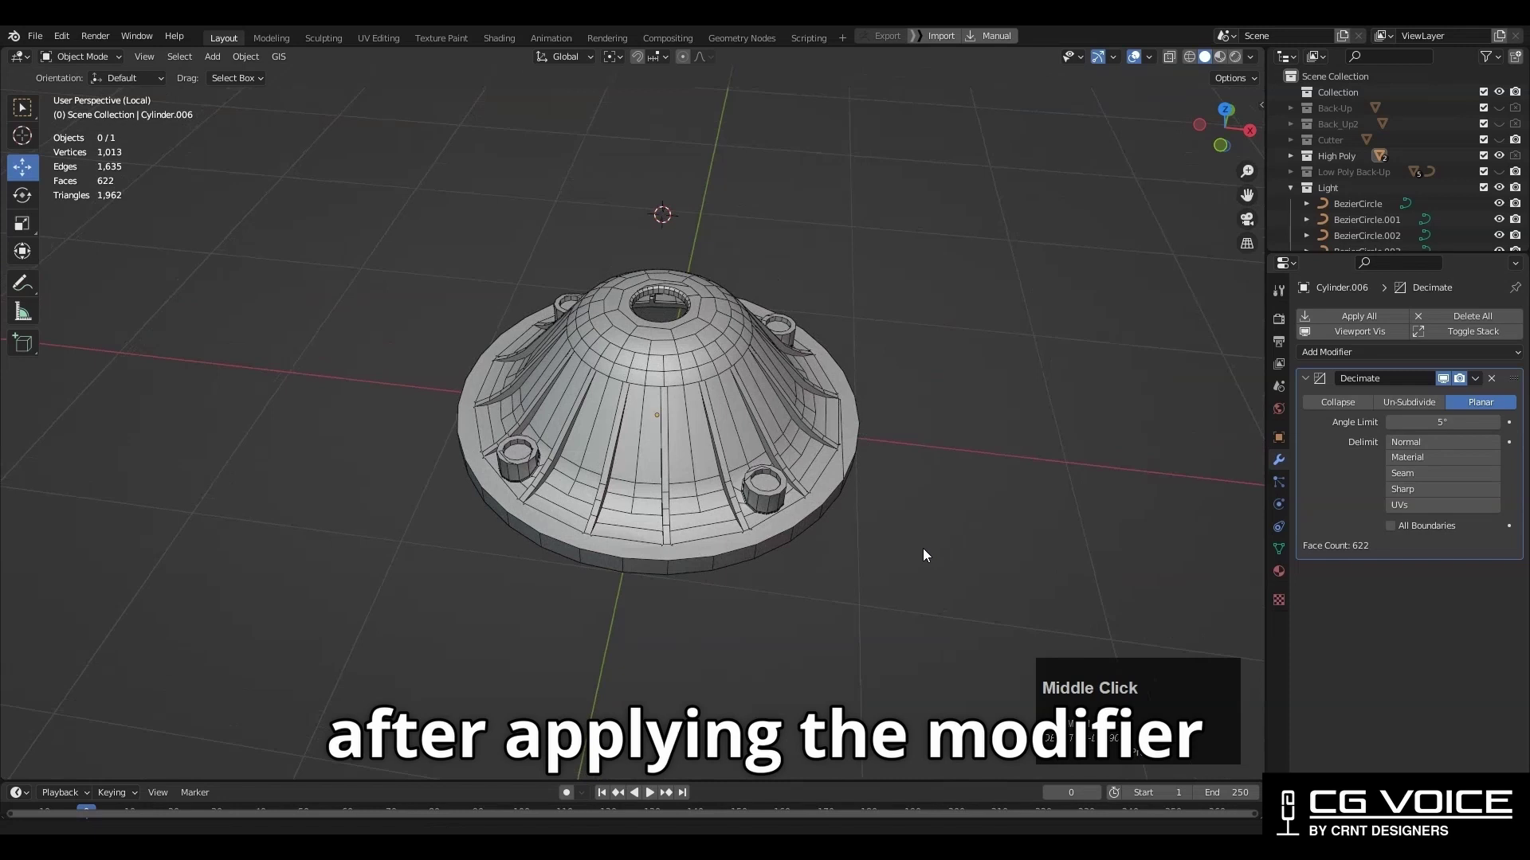
middle_drag(923, 548, 908, 563)
scroll(923, 549, up, 3)
mouse_move(1443, 421)
mouse_down()
mouse_move(1461, 422)
mouse_move(1434, 422)
mouse_up()
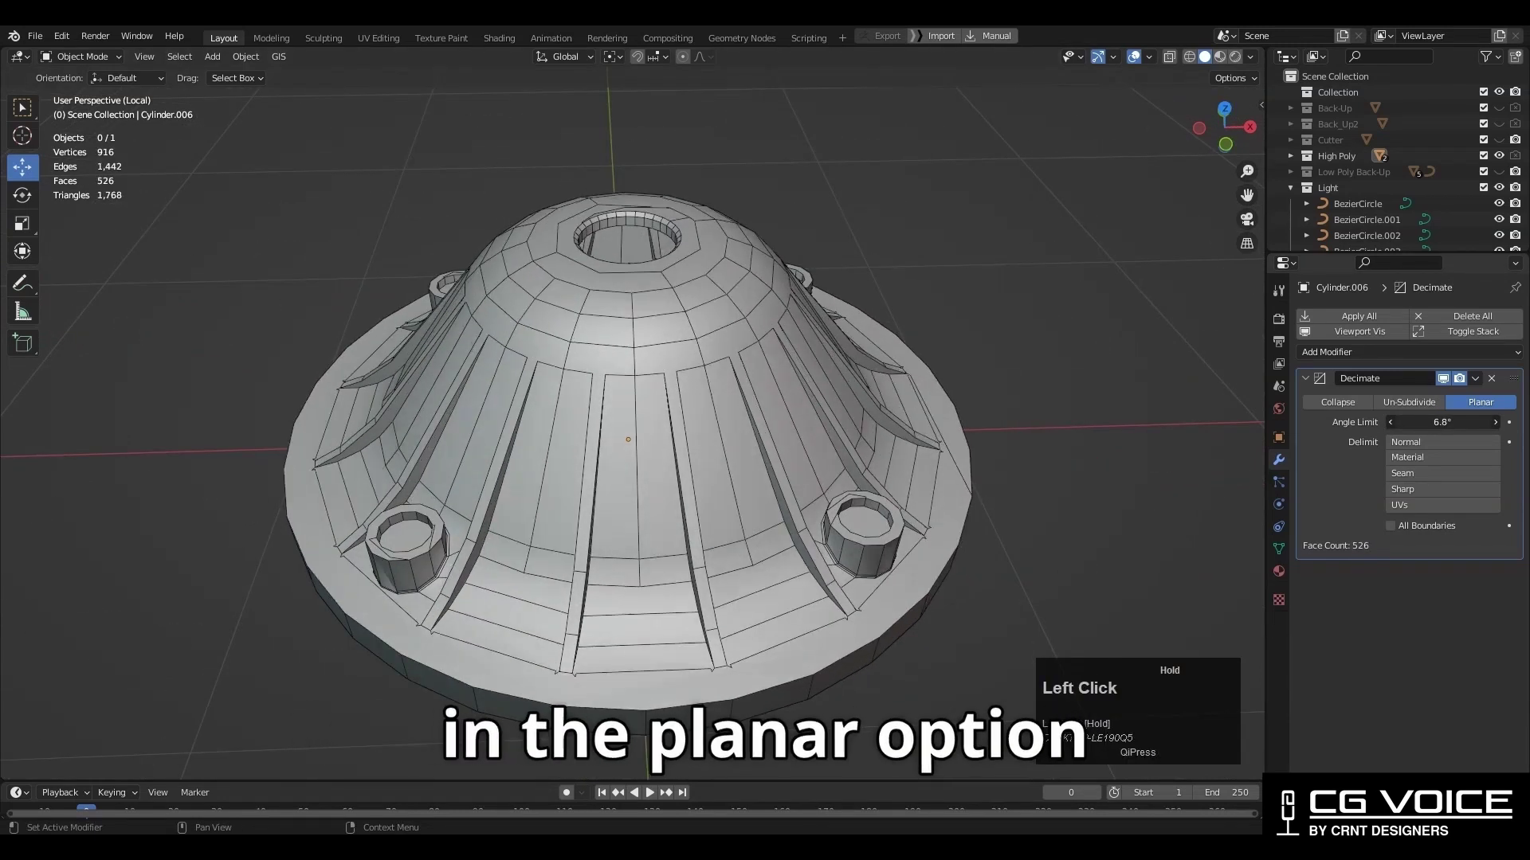
Try the Delimit options Normal, Seam and Sharp, ending back on Normal
click(1426, 441)
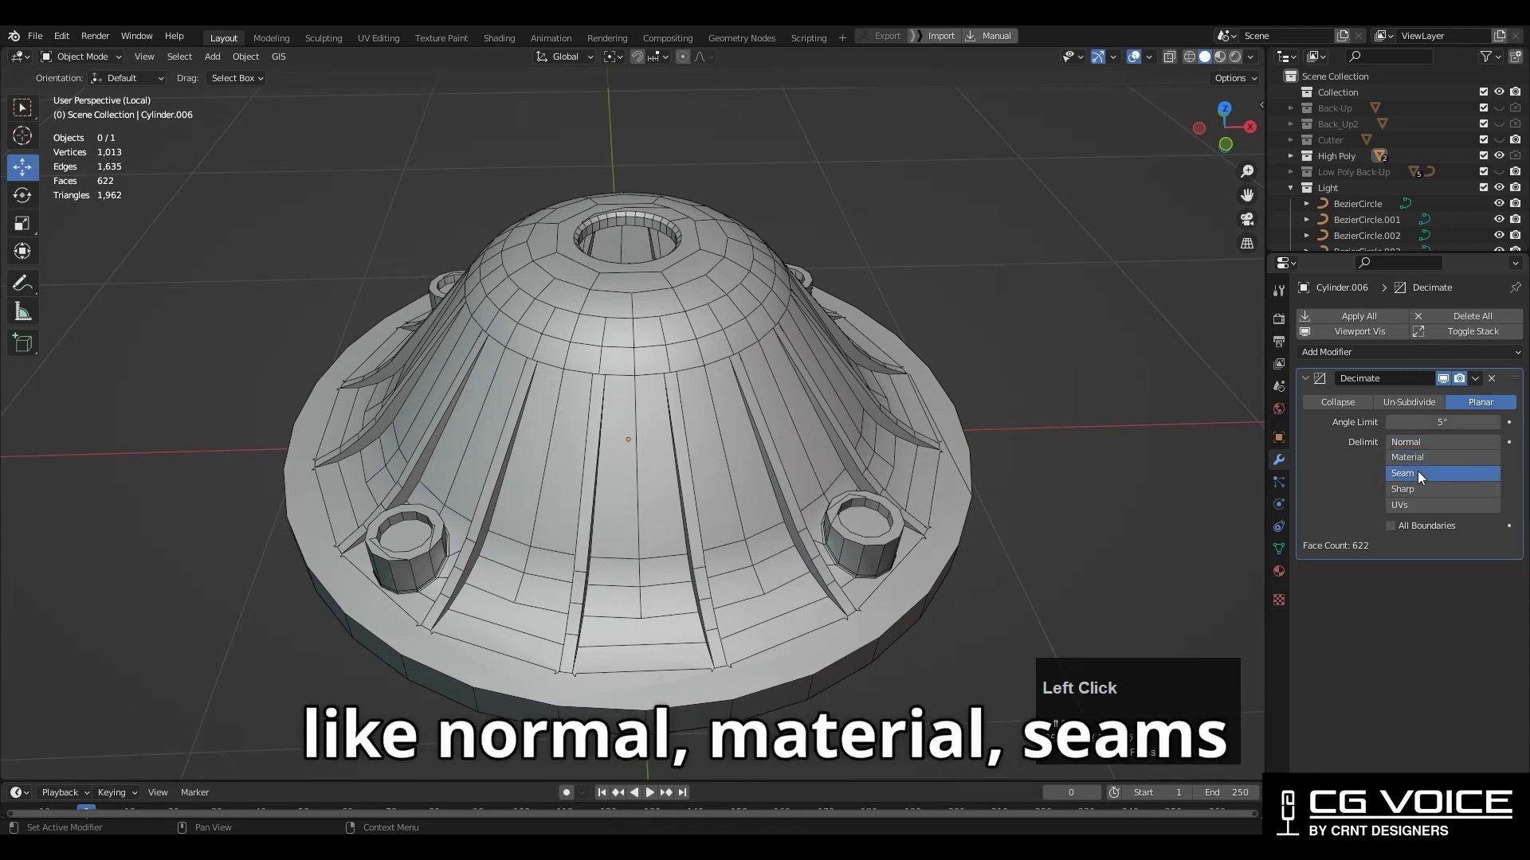
click(1418, 473)
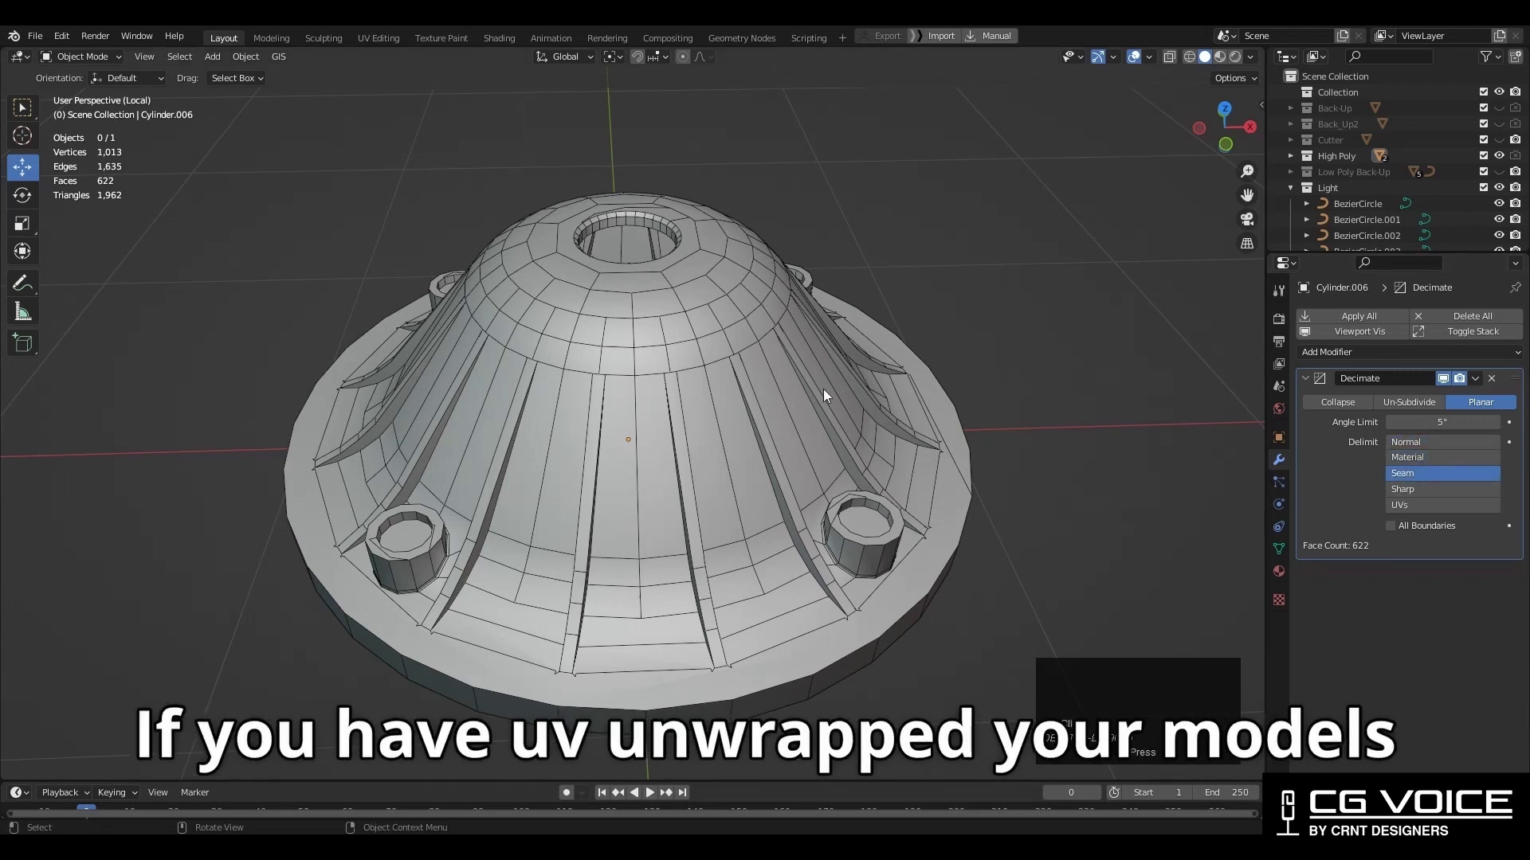
click(1400, 509)
click(1403, 493)
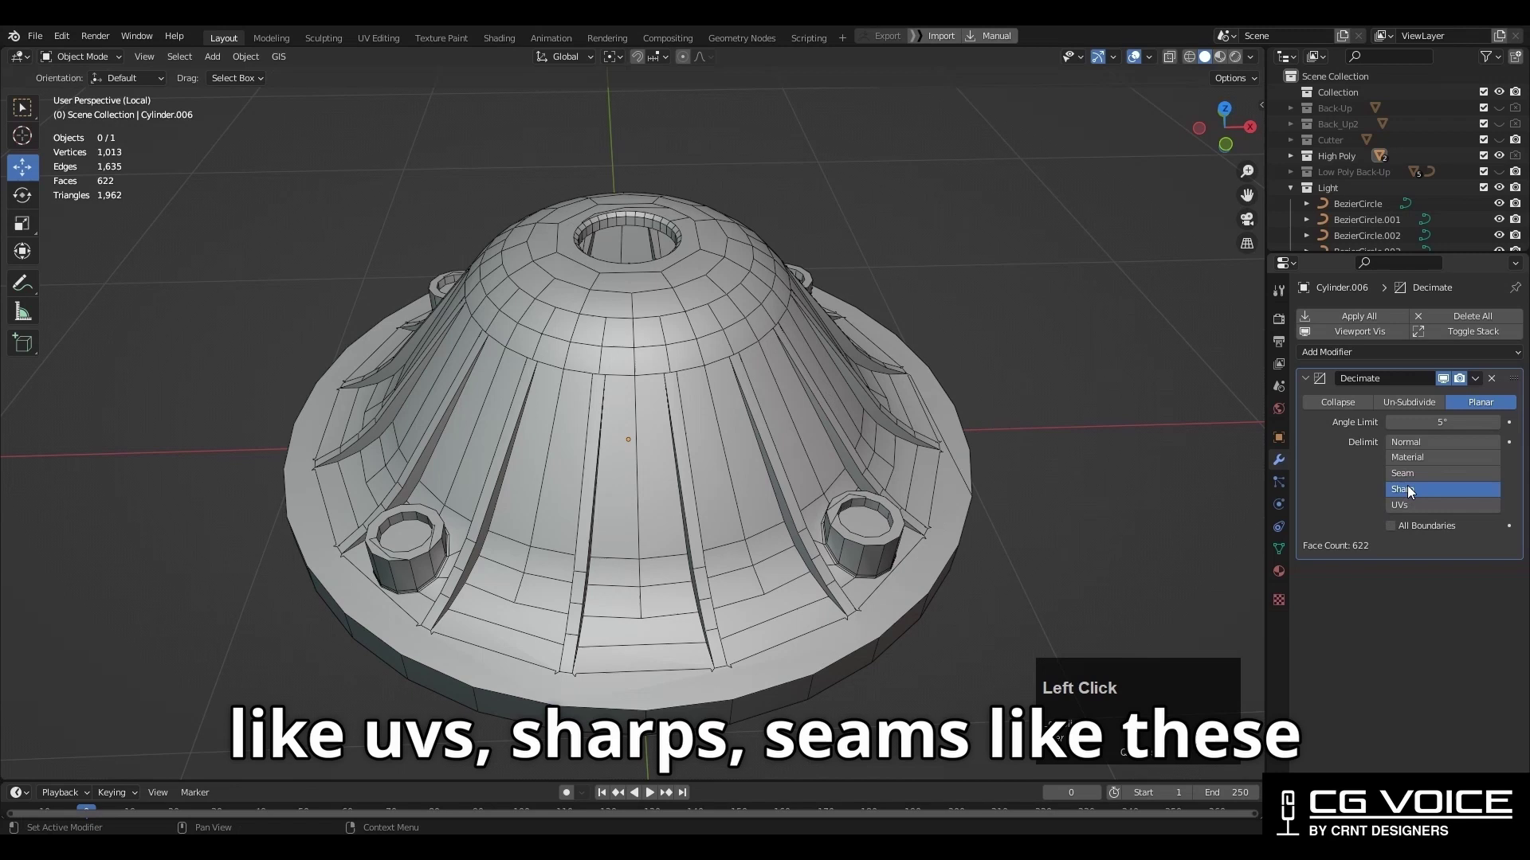
click(1429, 443)
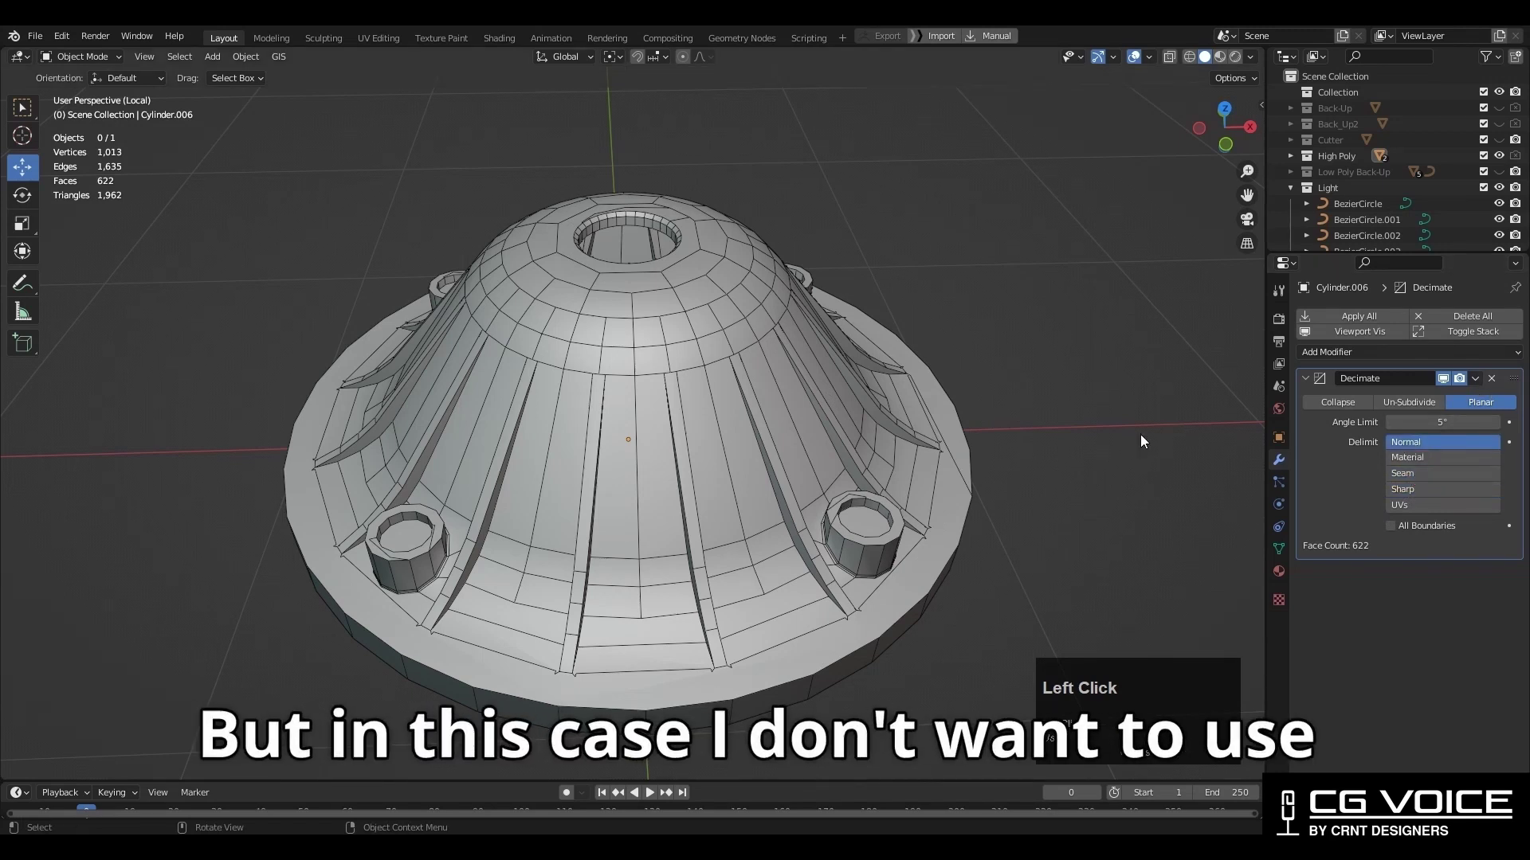
Apply the Planar Decimate modifier, baking the cap at 622 faces
click(828, 384)
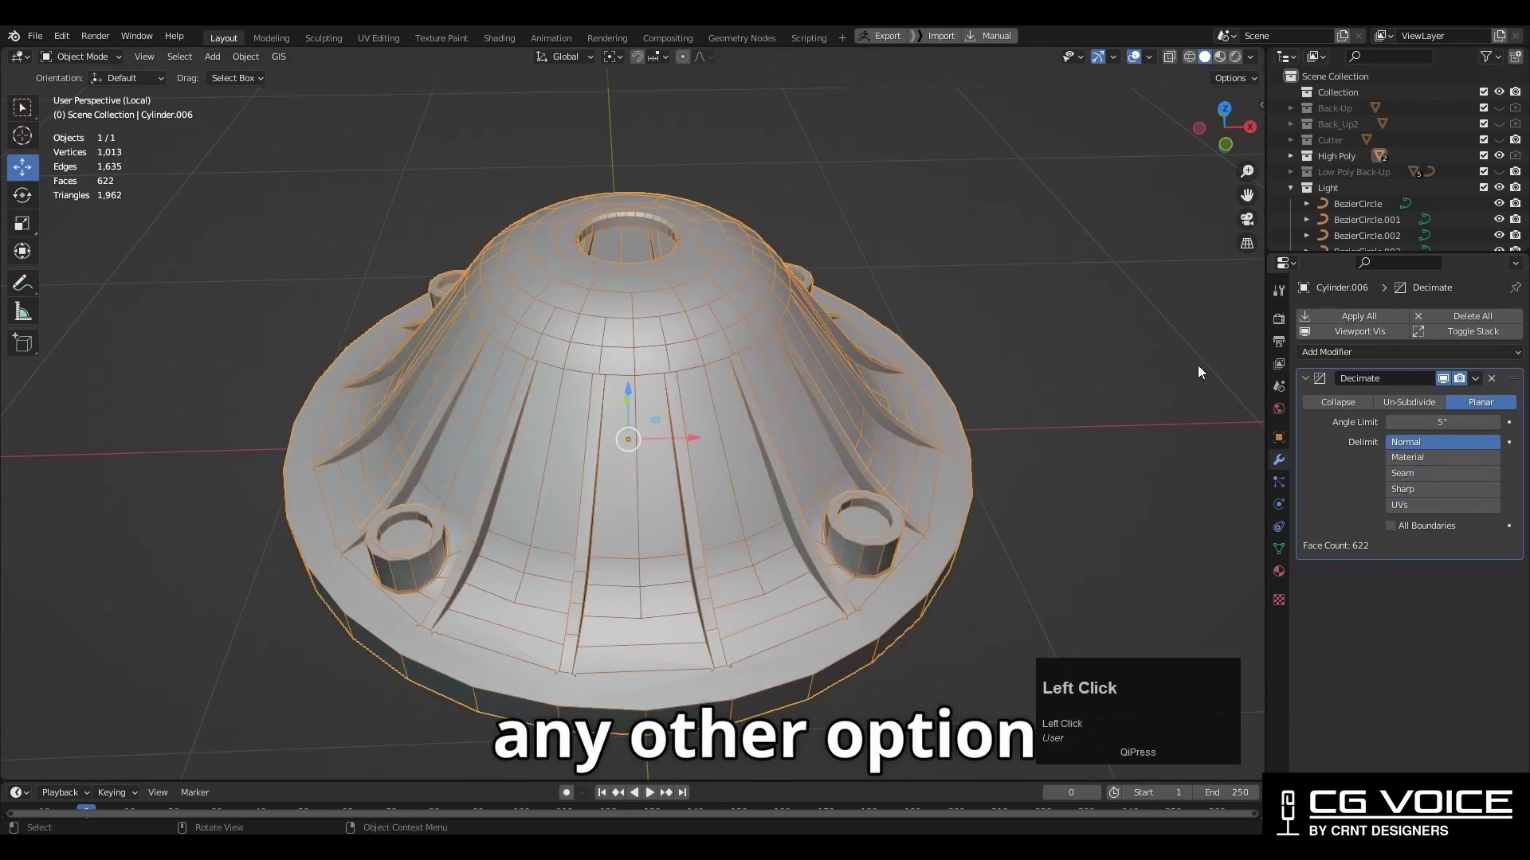
click(1480, 380)
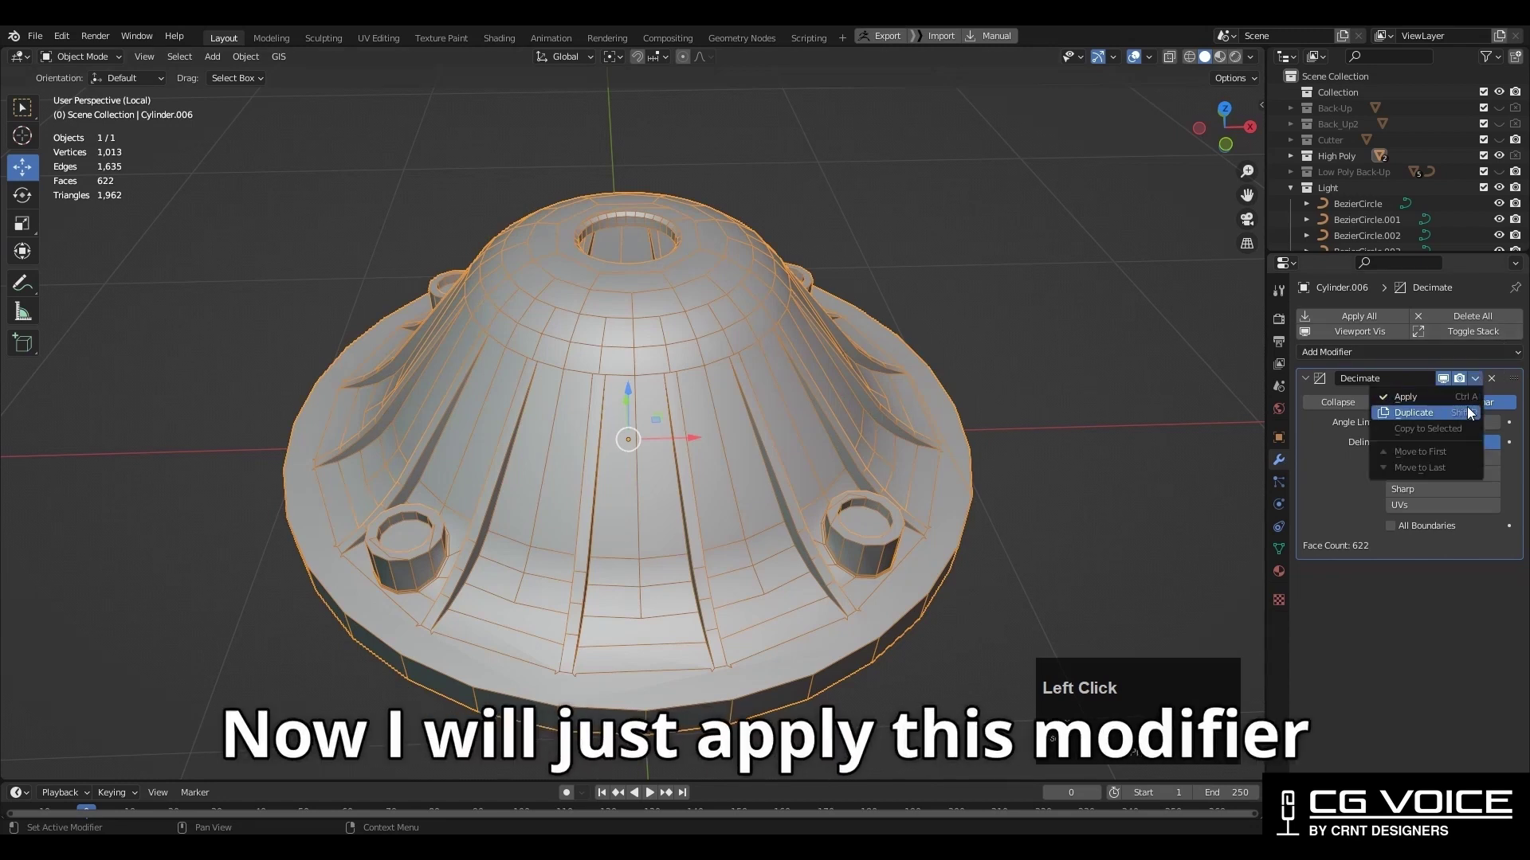
click(1463, 399)
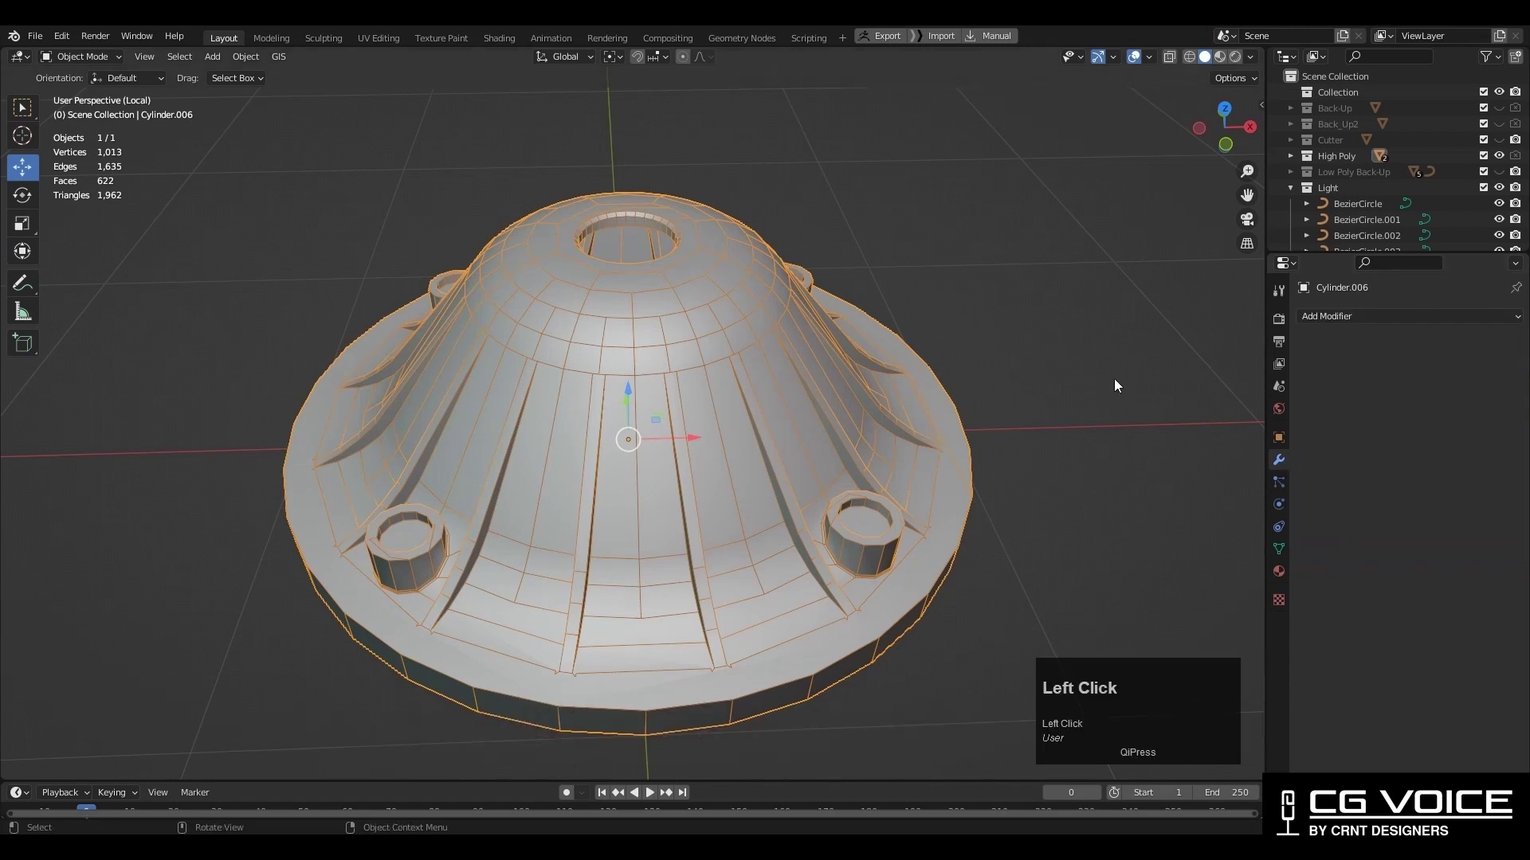
click(963, 489)
mouse_move(963, 490)
middle_down()
mouse_move(782, 432)
mouse_move(837, 466)
middle_up()
In Edit Mode, merge two sets of stray rim vertices at the last selected vertex
key(Tab)
click(856, 483)
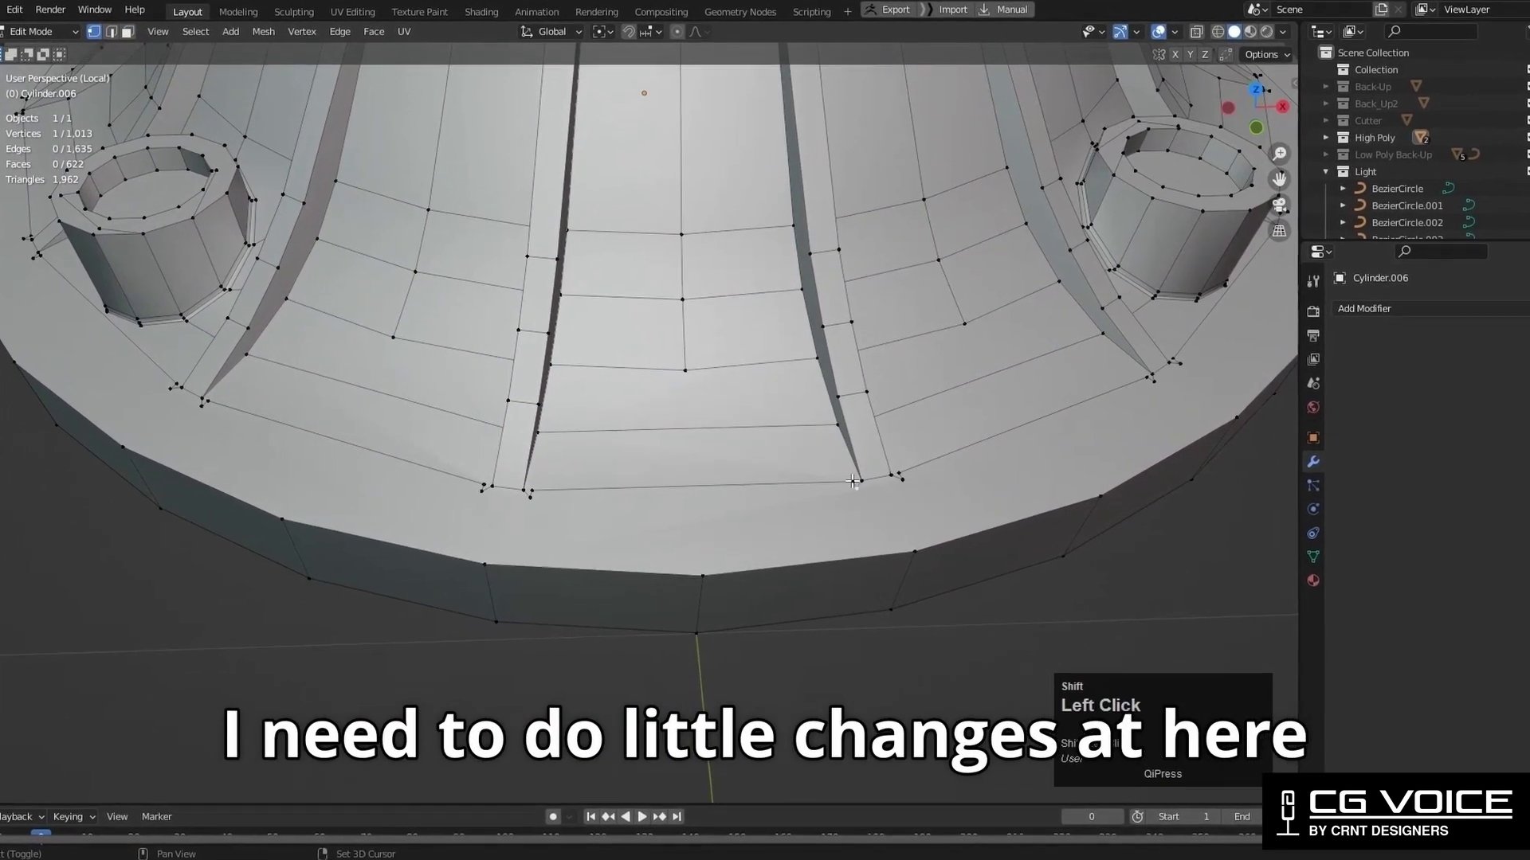
shift+click(894, 477)
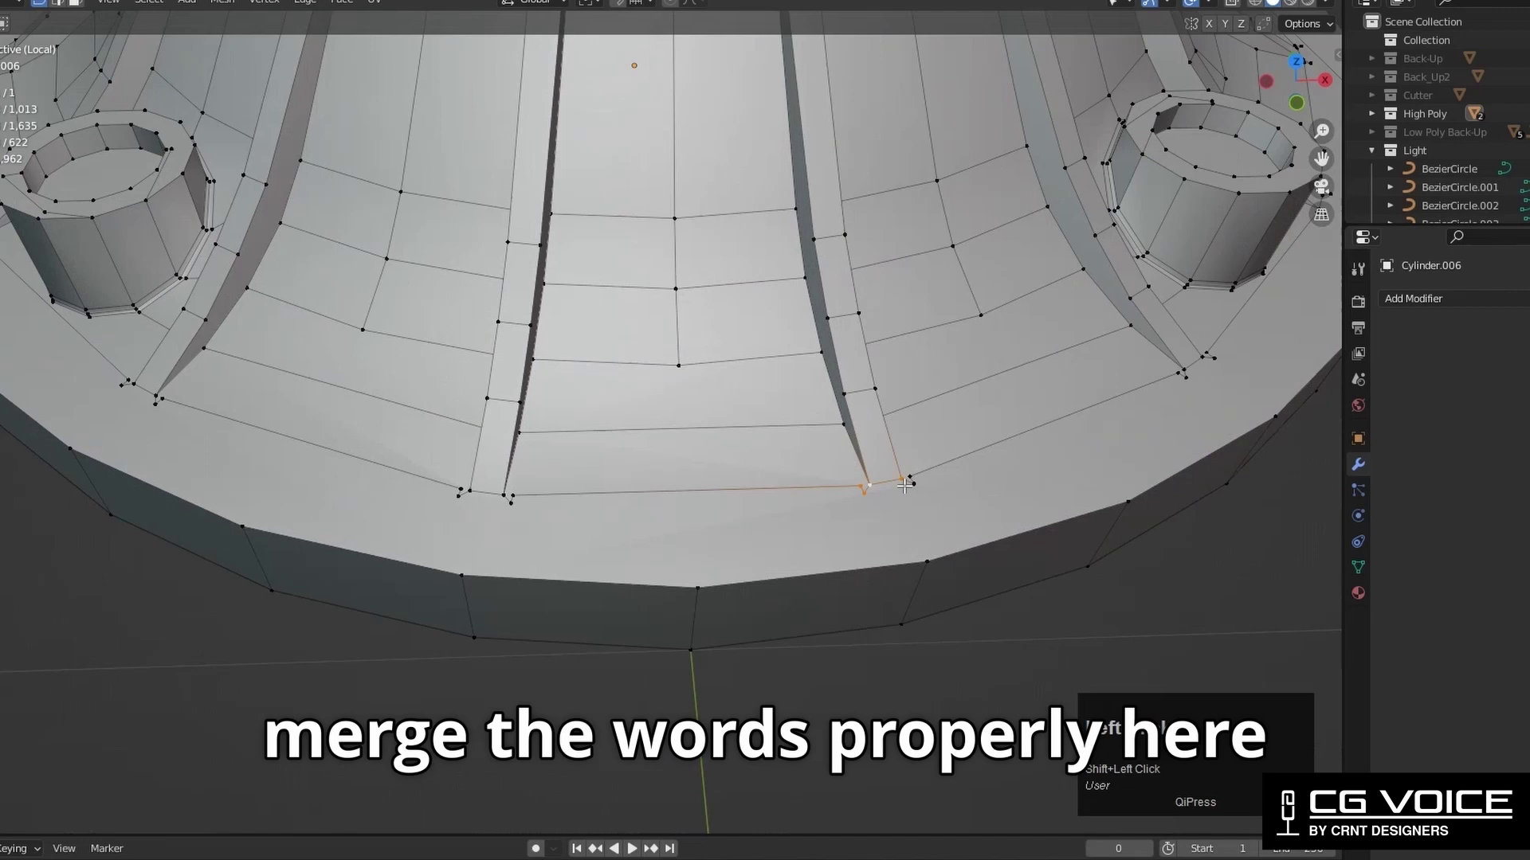
ctrl+click(895, 480)
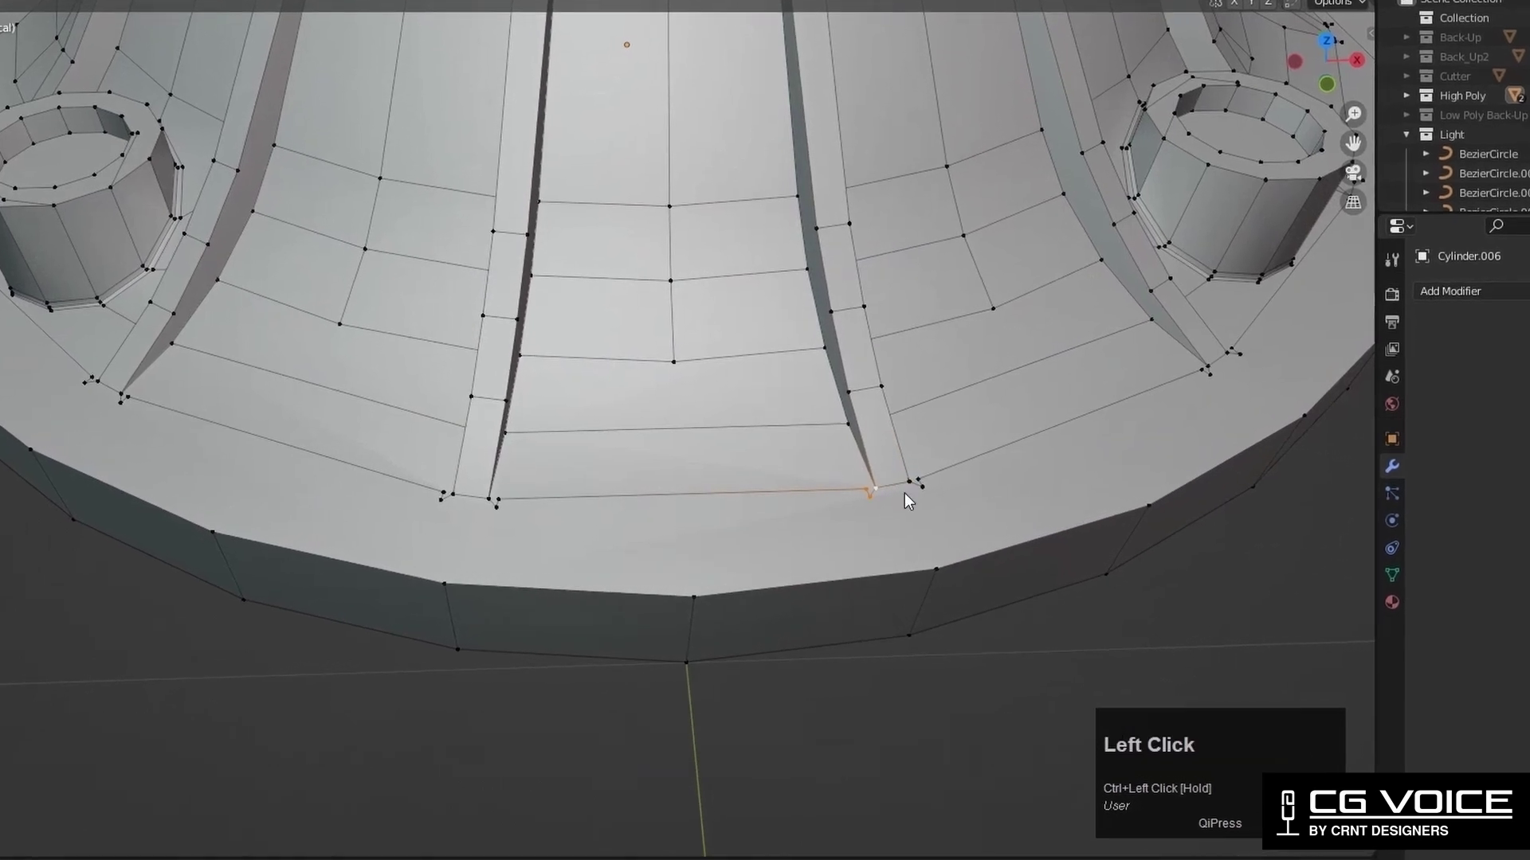
key(m)
click(905, 575)
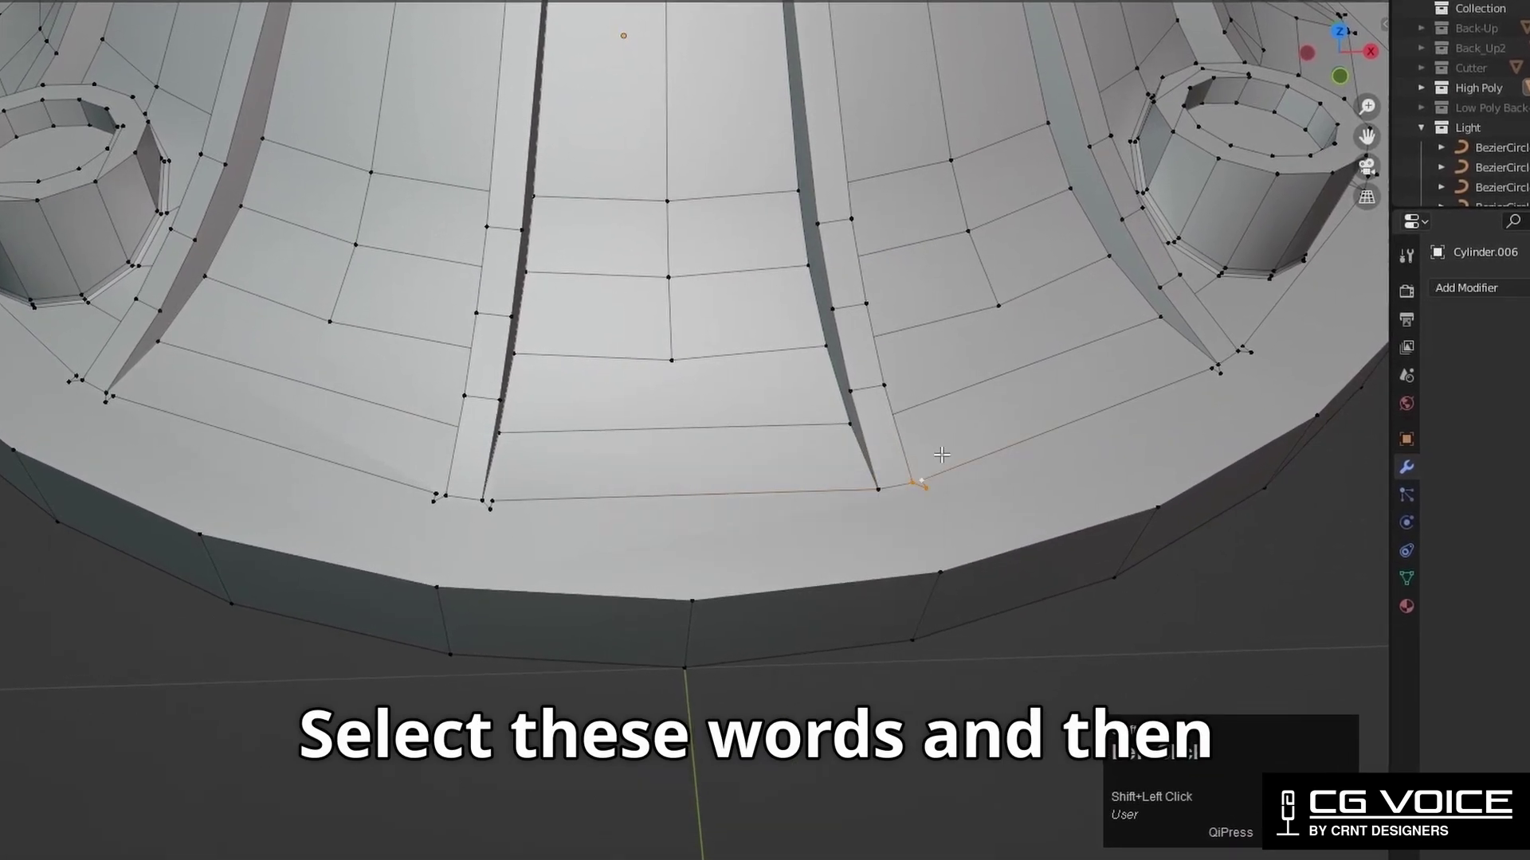
shift+click(926, 485)
key(m)
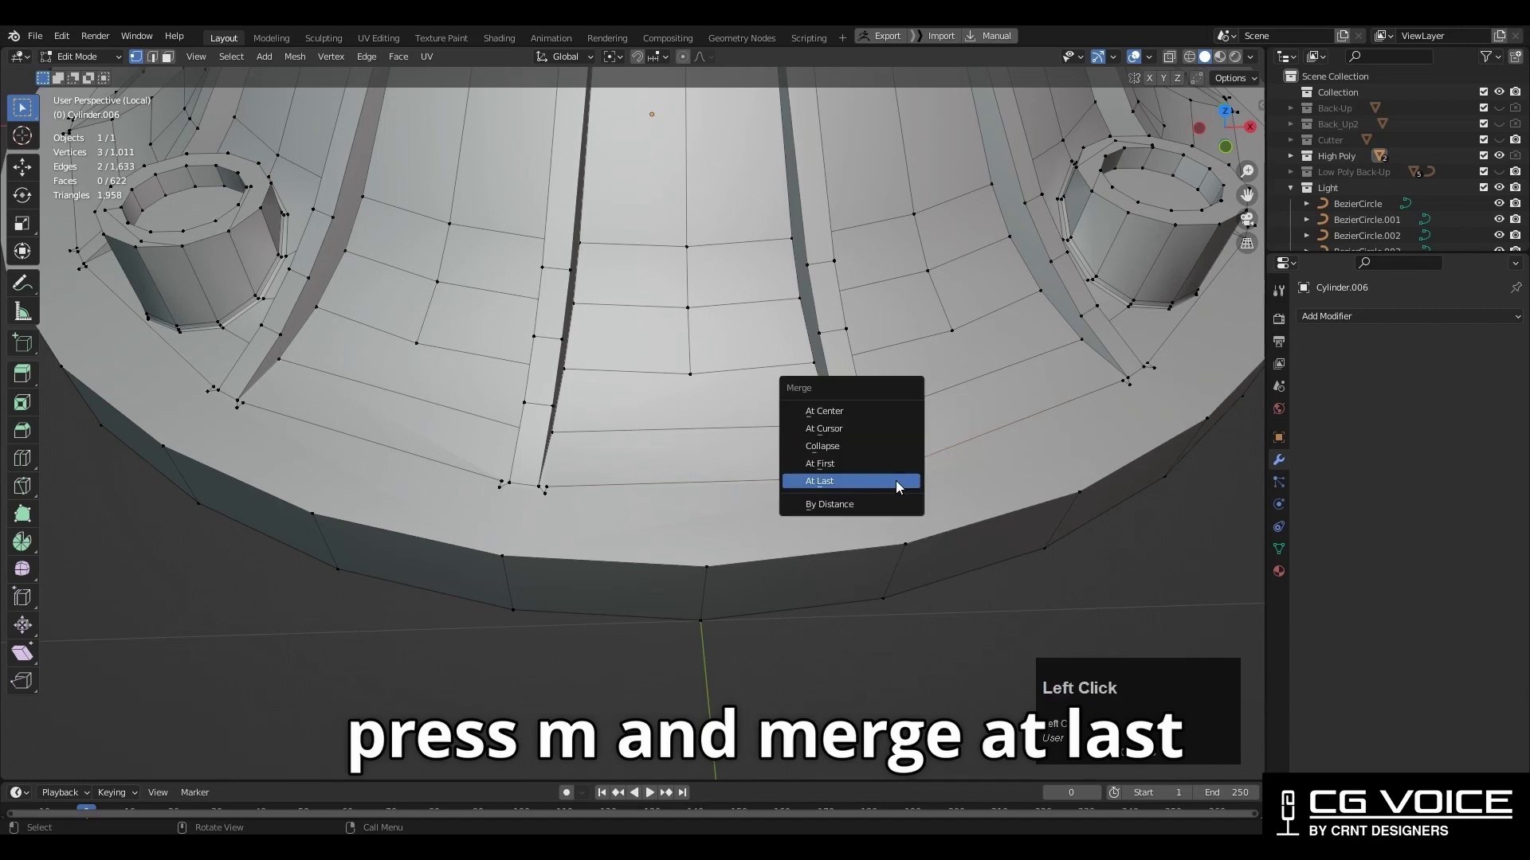
click(896, 481)
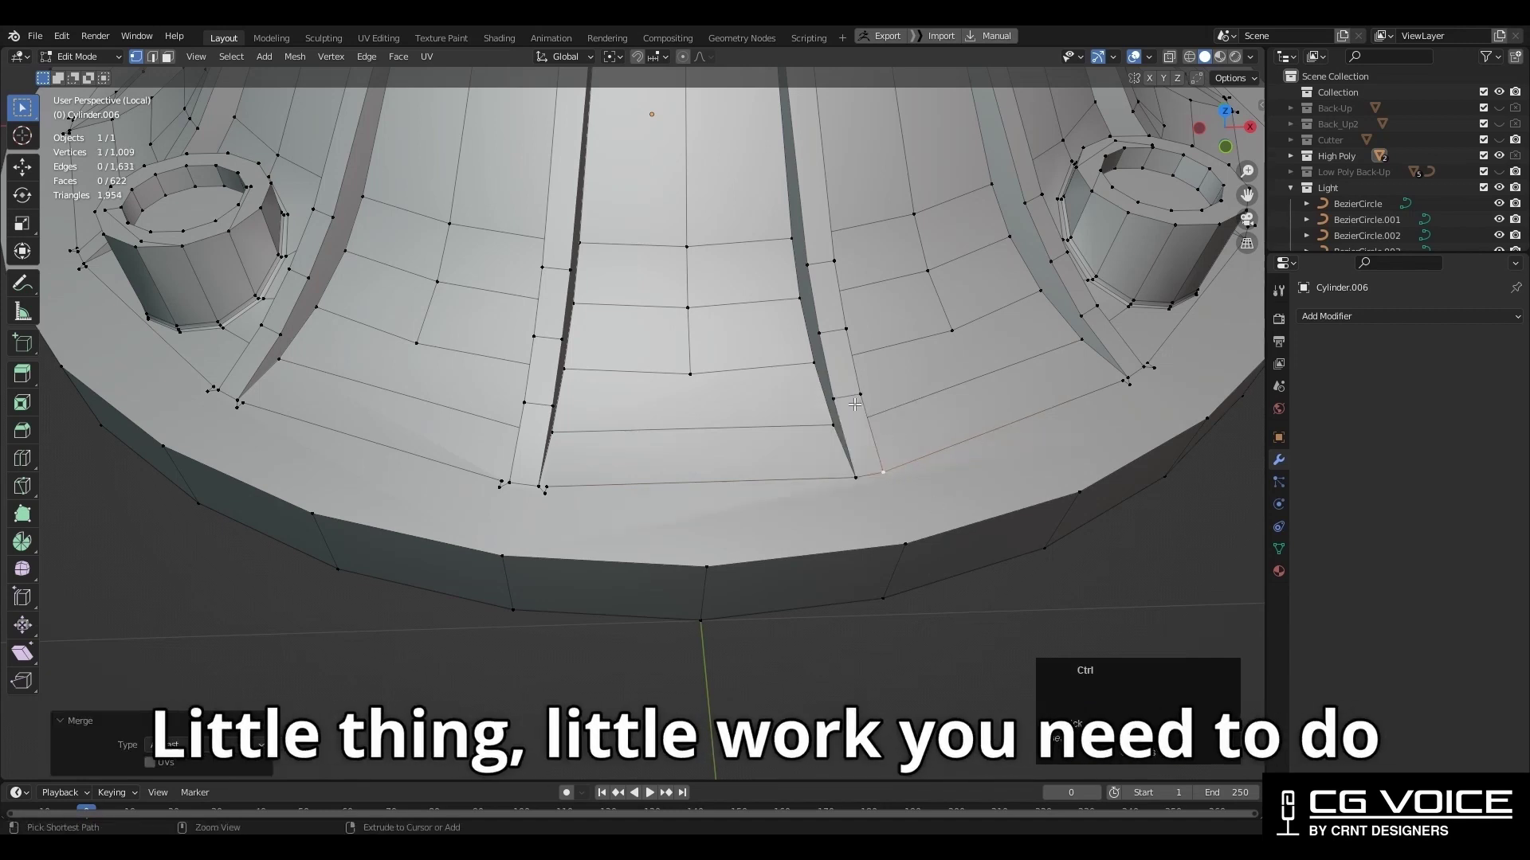
Connect the selected rim vertices with a new edge and return to Object Mode
key(ctrl+r)
scroll(854, 396, down, 2)
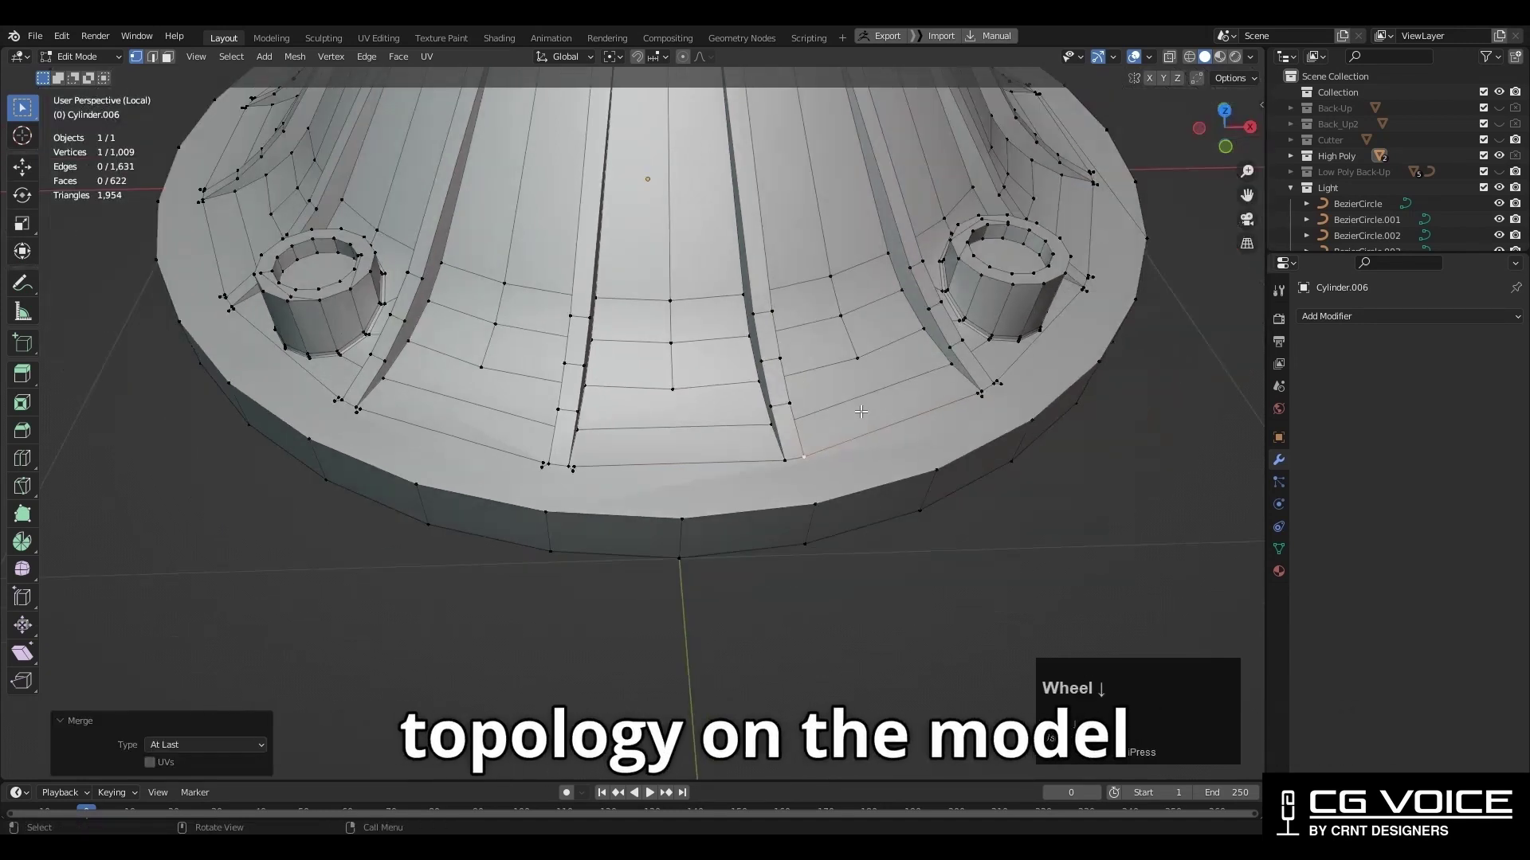
scroll(854, 406, up, 2)
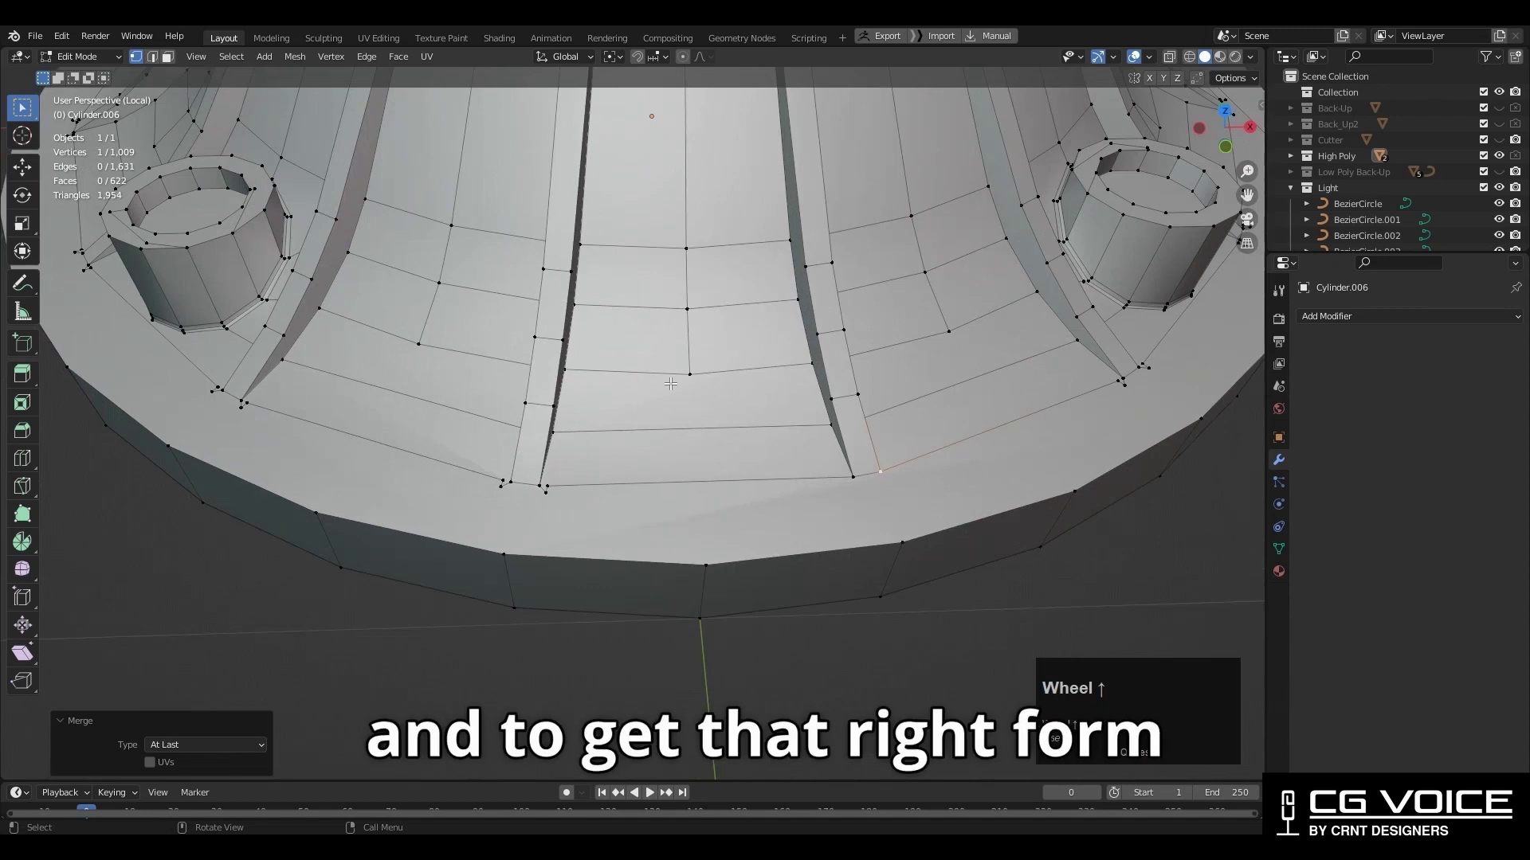
shift+click(707, 564)
right_click(711, 550)
click(727, 518)
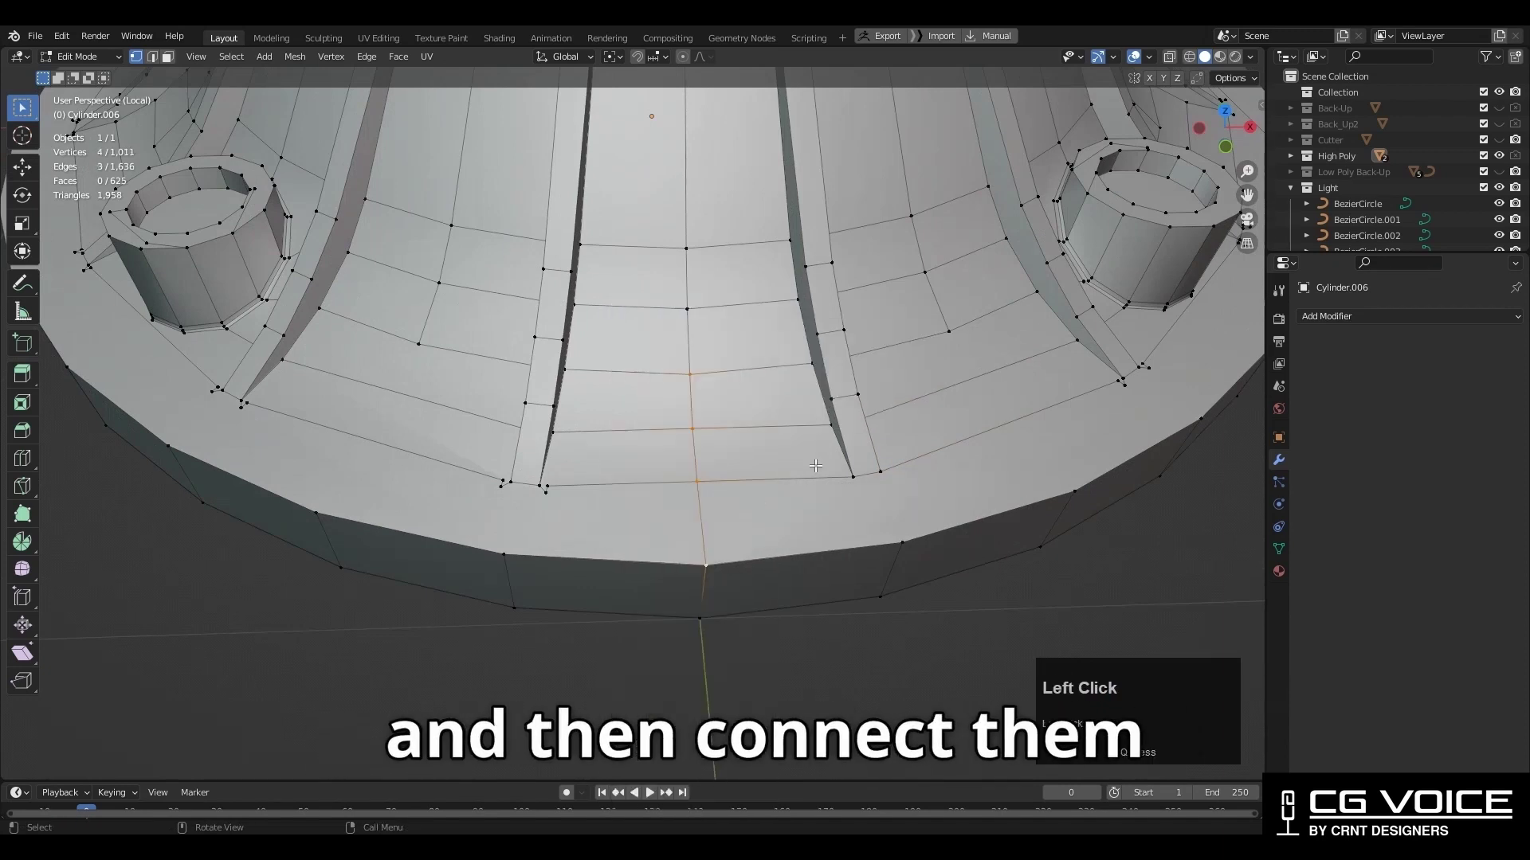
key(Tab)
scroll(831, 420, down, 4)
Connect another vertex pair on the cap, reaching 628 faces and 1,009 vertices
click(785, 258)
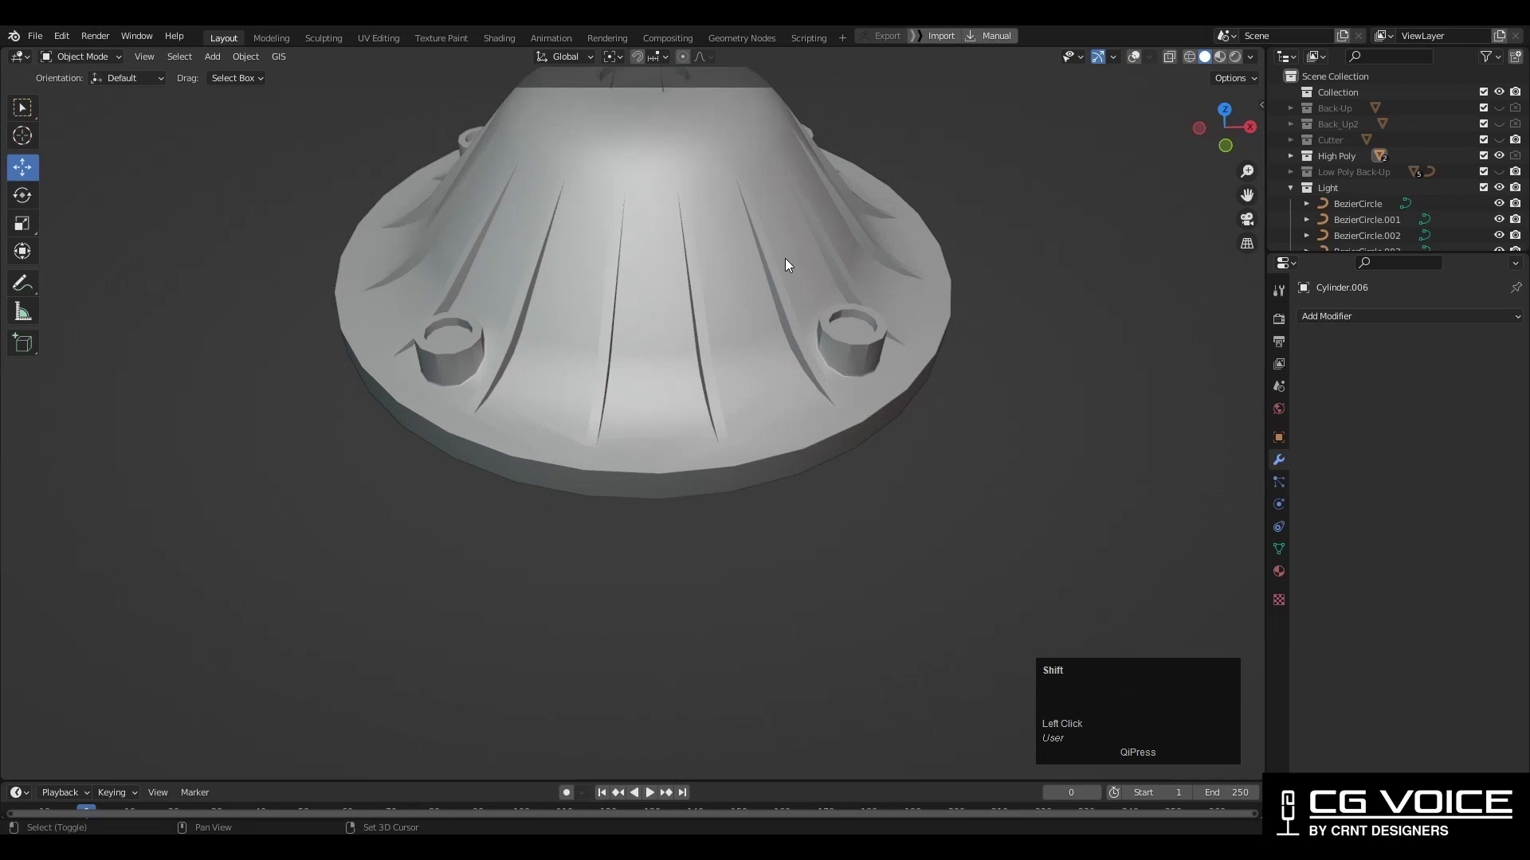
mouse_move(785, 259)
middle_down()
mouse_move(757, 359)
mouse_move(770, 376)
middle_up()
scroll(753, 395, up, 3)
middle_drag(735, 456, 688, 491)
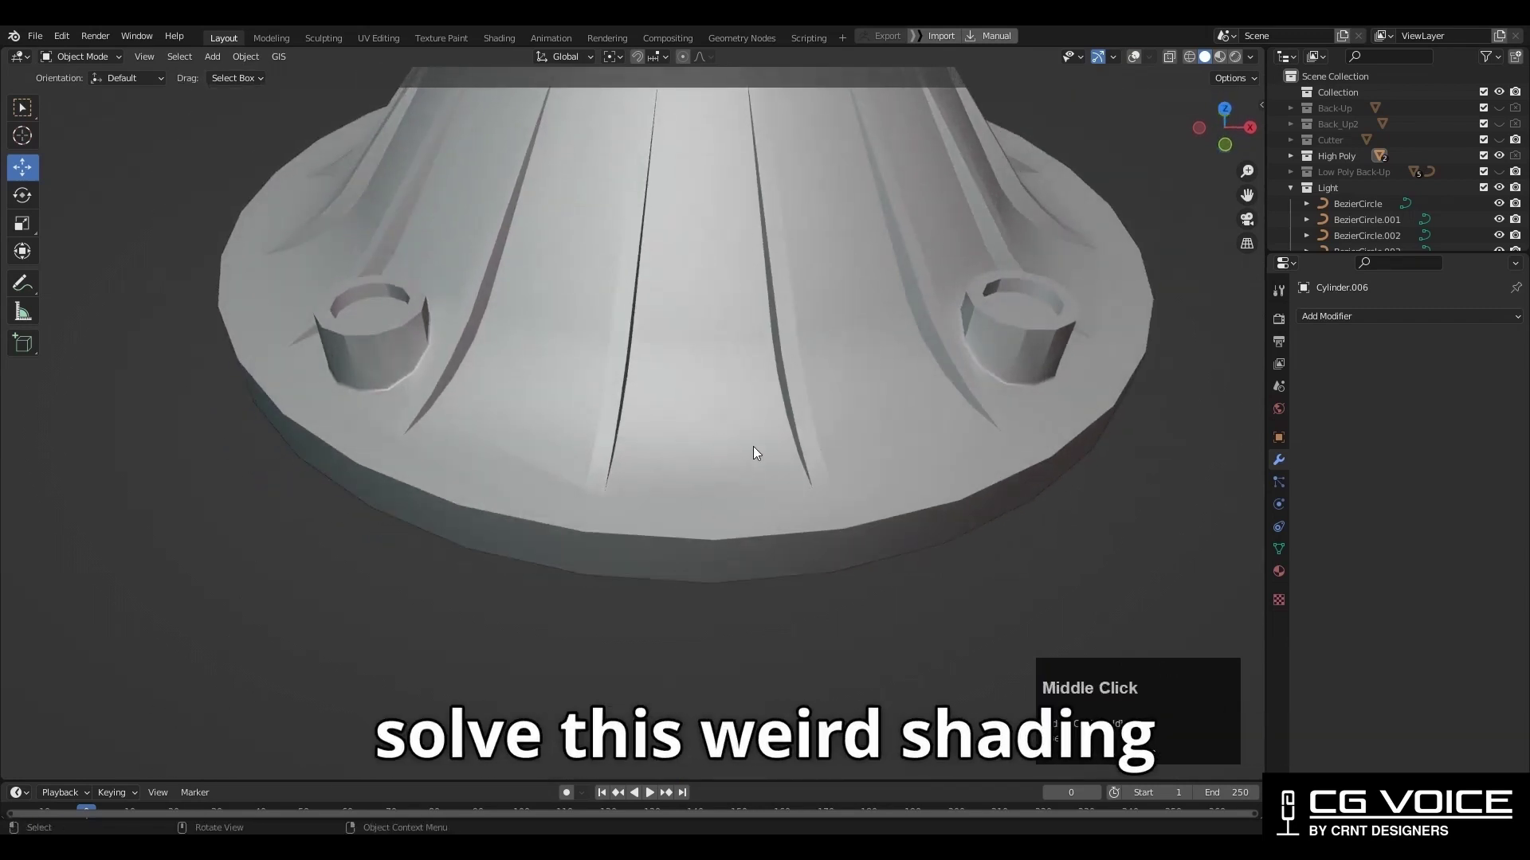
click(1134, 56)
key(Tab)
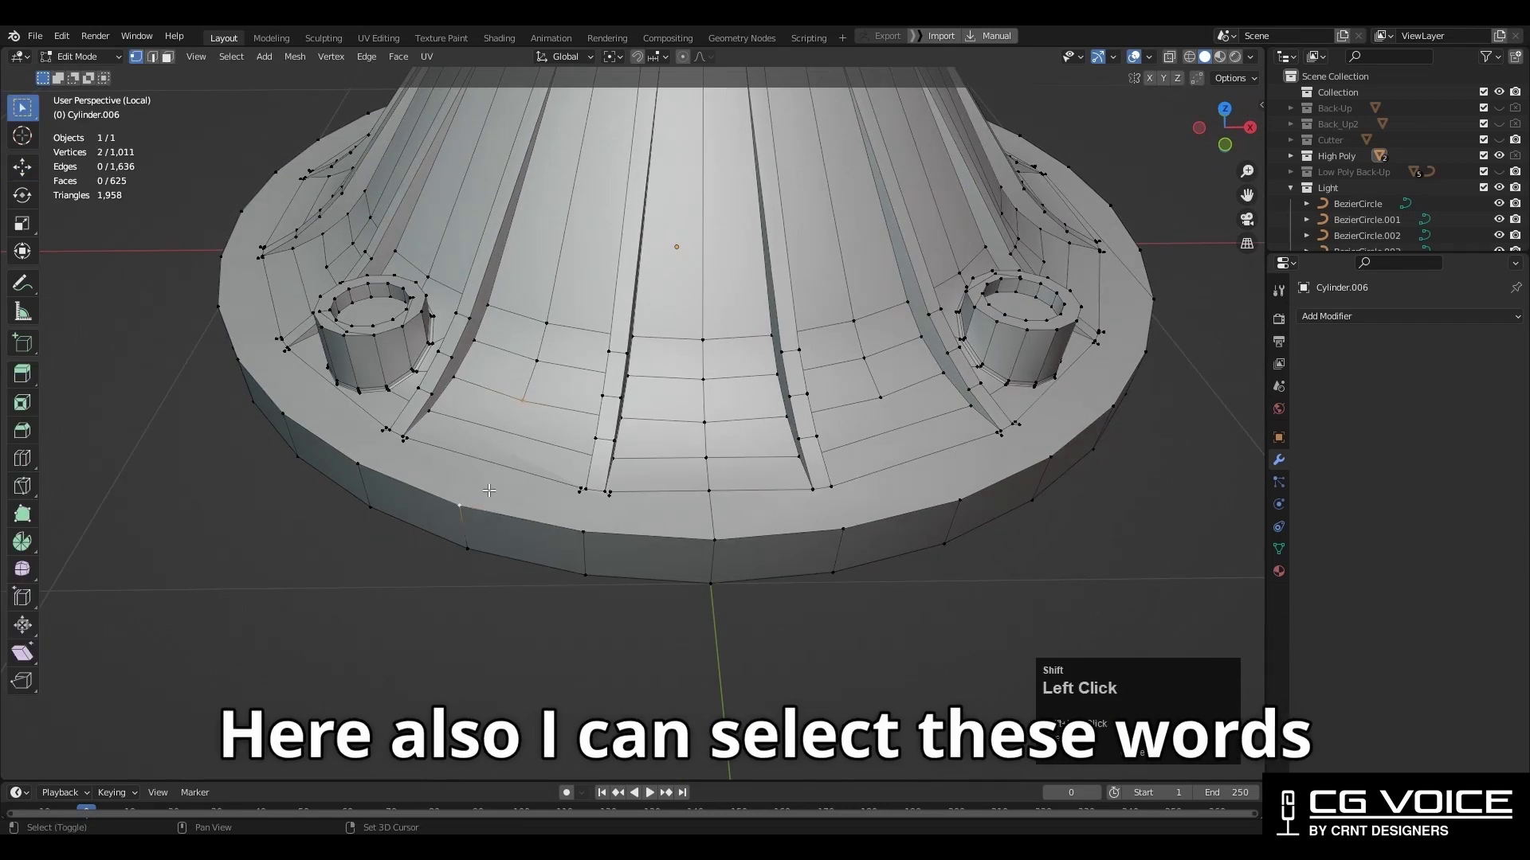
right_click(517, 451)
click(517, 450)
key(Tab)
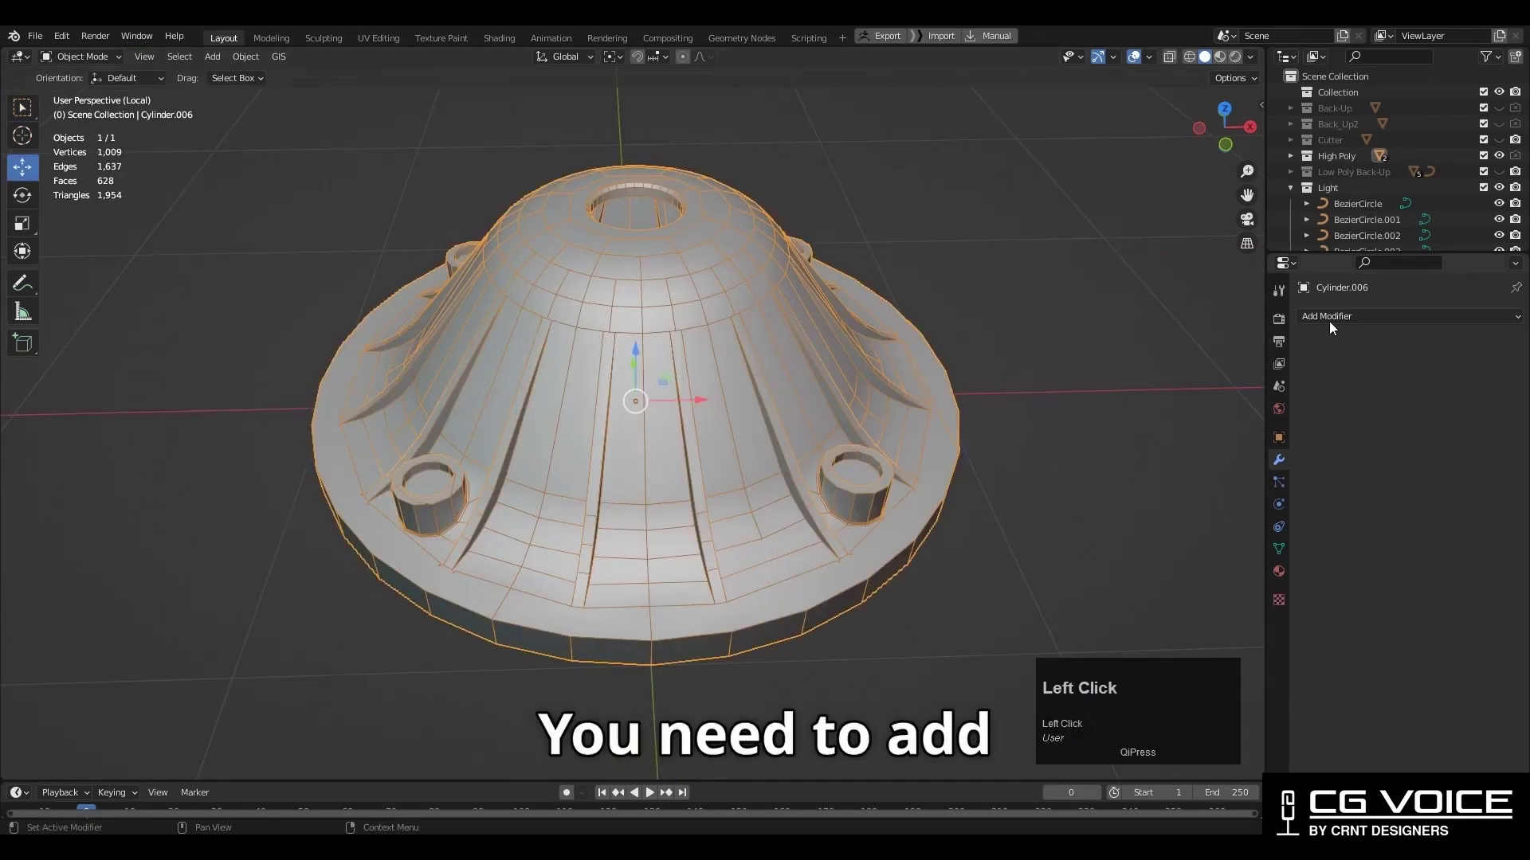
Add a Triangulate modifier, turning the cap into 1,954 triangles, and compare shading without overlays
click(1329, 319)
click(1258, 619)
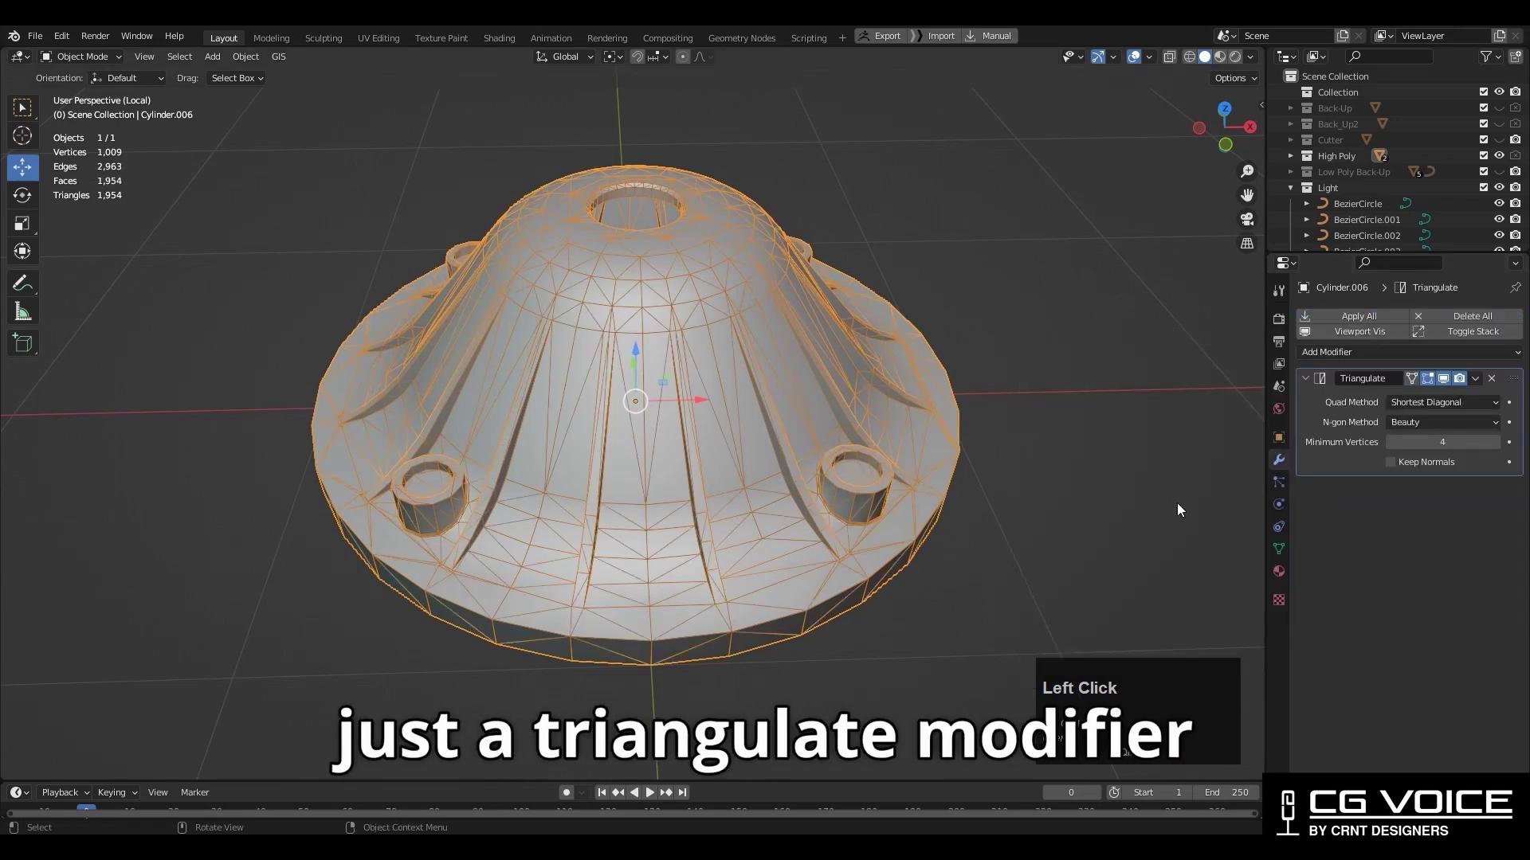
click(1175, 488)
click(1132, 57)
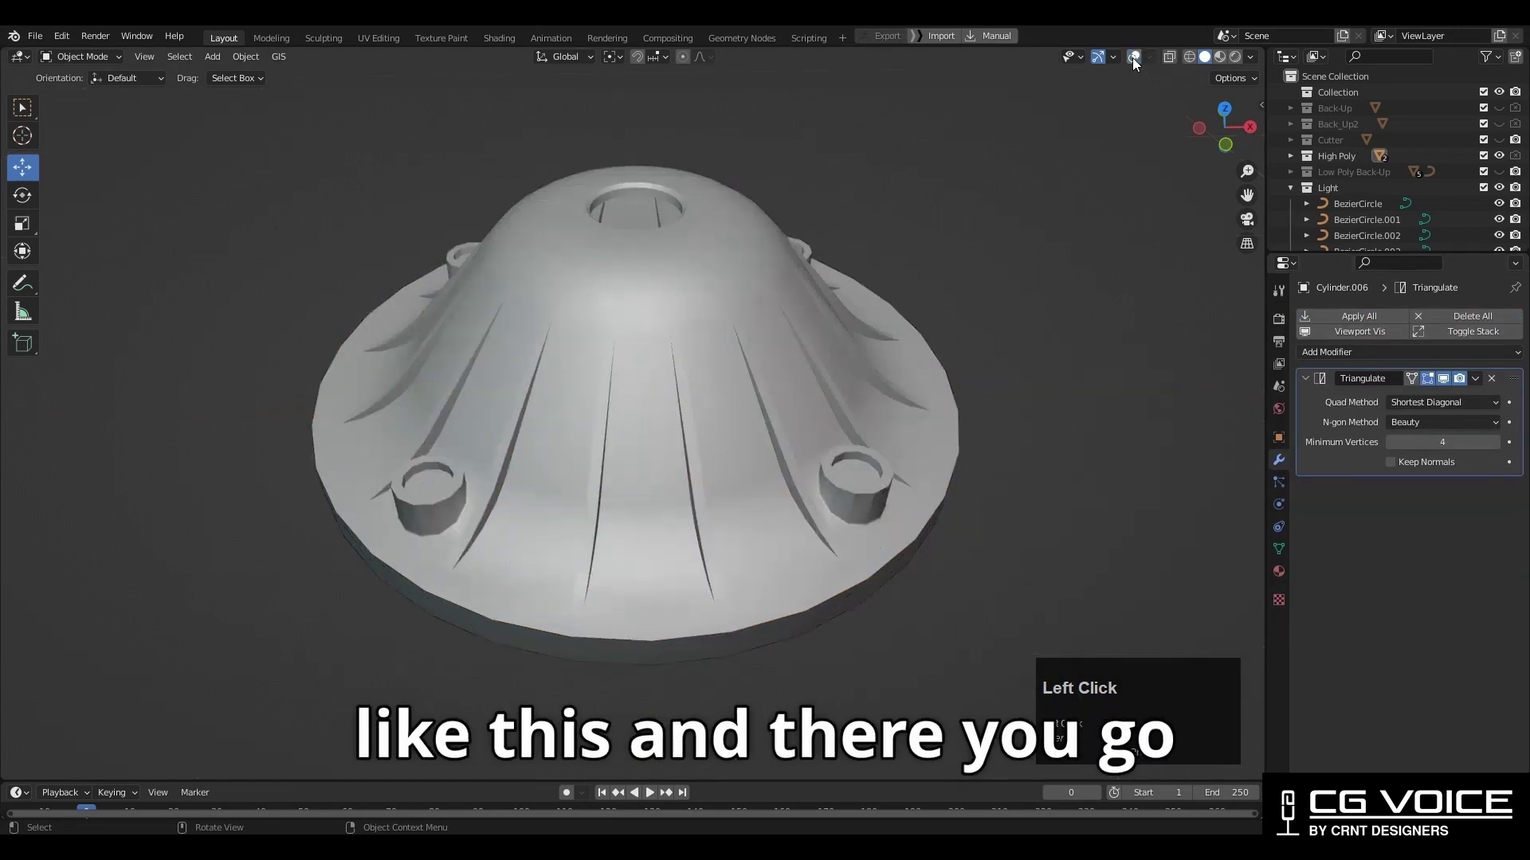
middle_drag(966, 291, 991, 384)
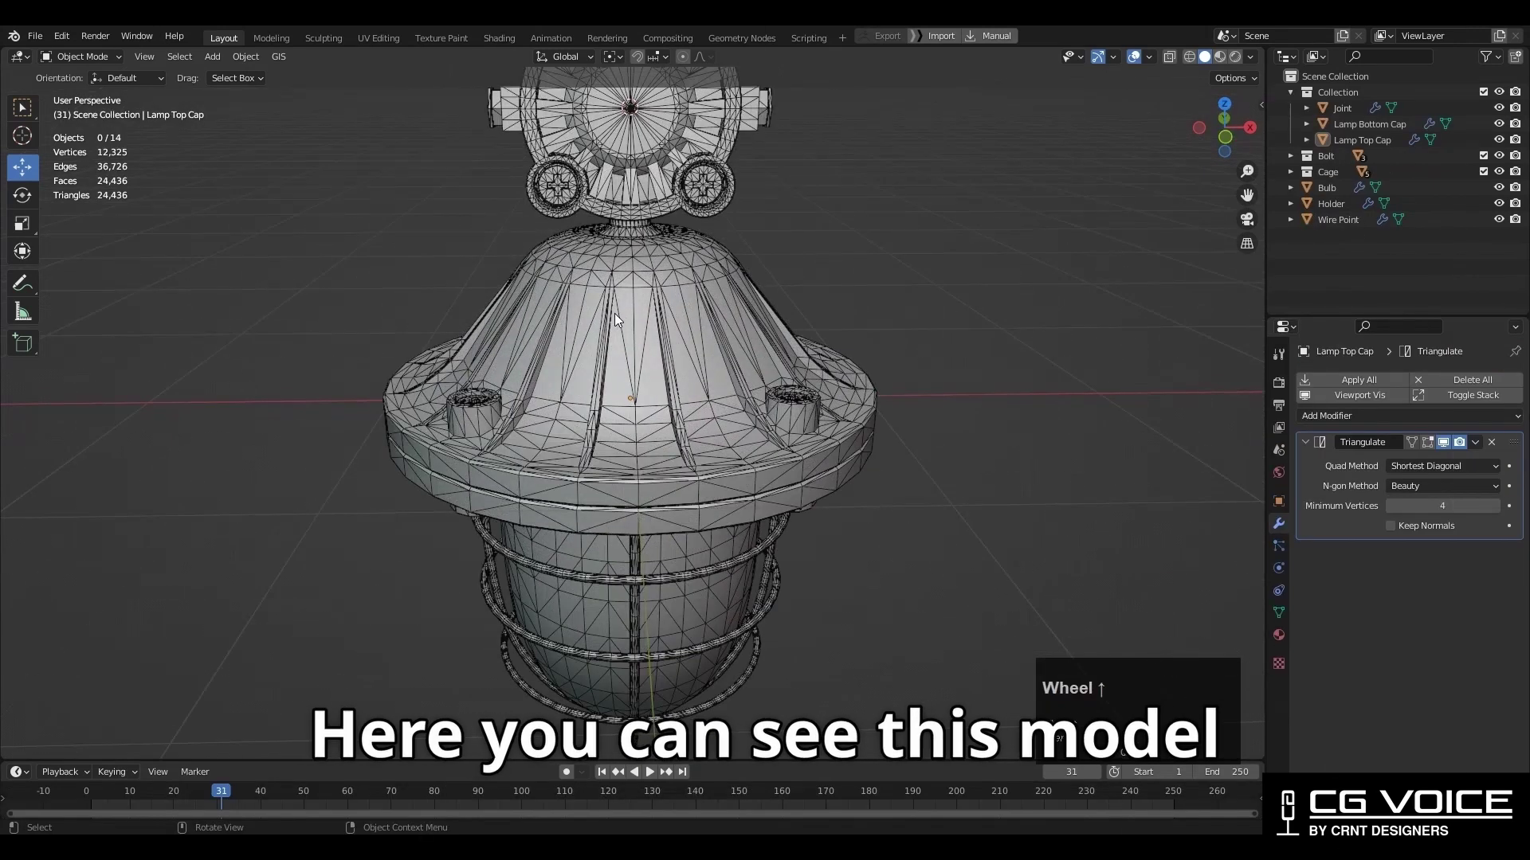
Orbit around the triangulated lamp, toggling the wireframe and statistics overlays off and on
middle_drag(614, 313, 829, 243)
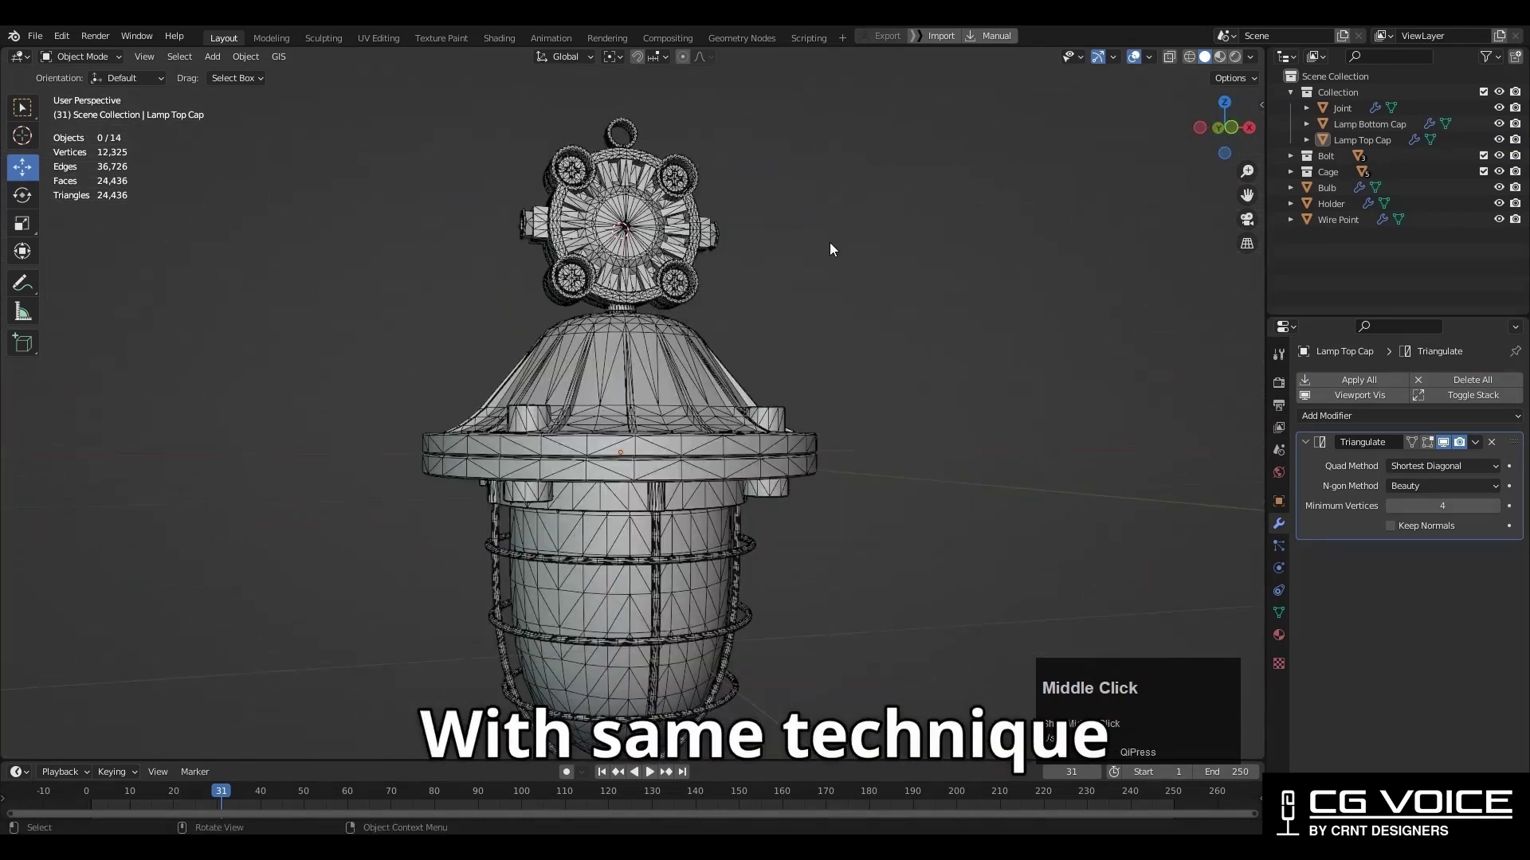
key(shift+alt+z)
mouse_move(818, 332)
middle_down()
mouse_move(795, 477)
mouse_move(852, 414)
middle_up()
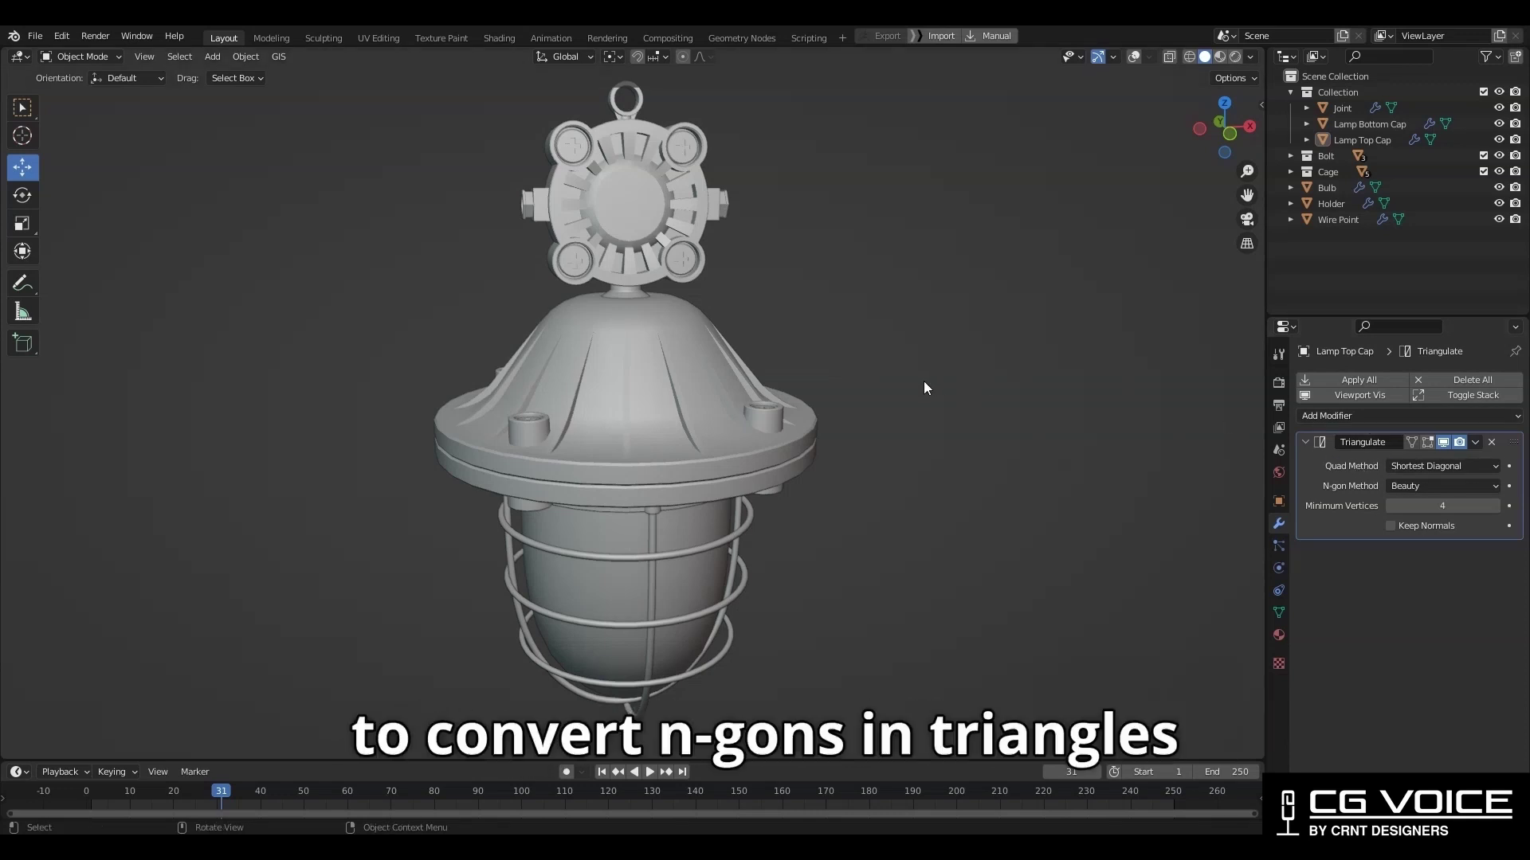
key(shift+alt)
key(shift+alt+z)
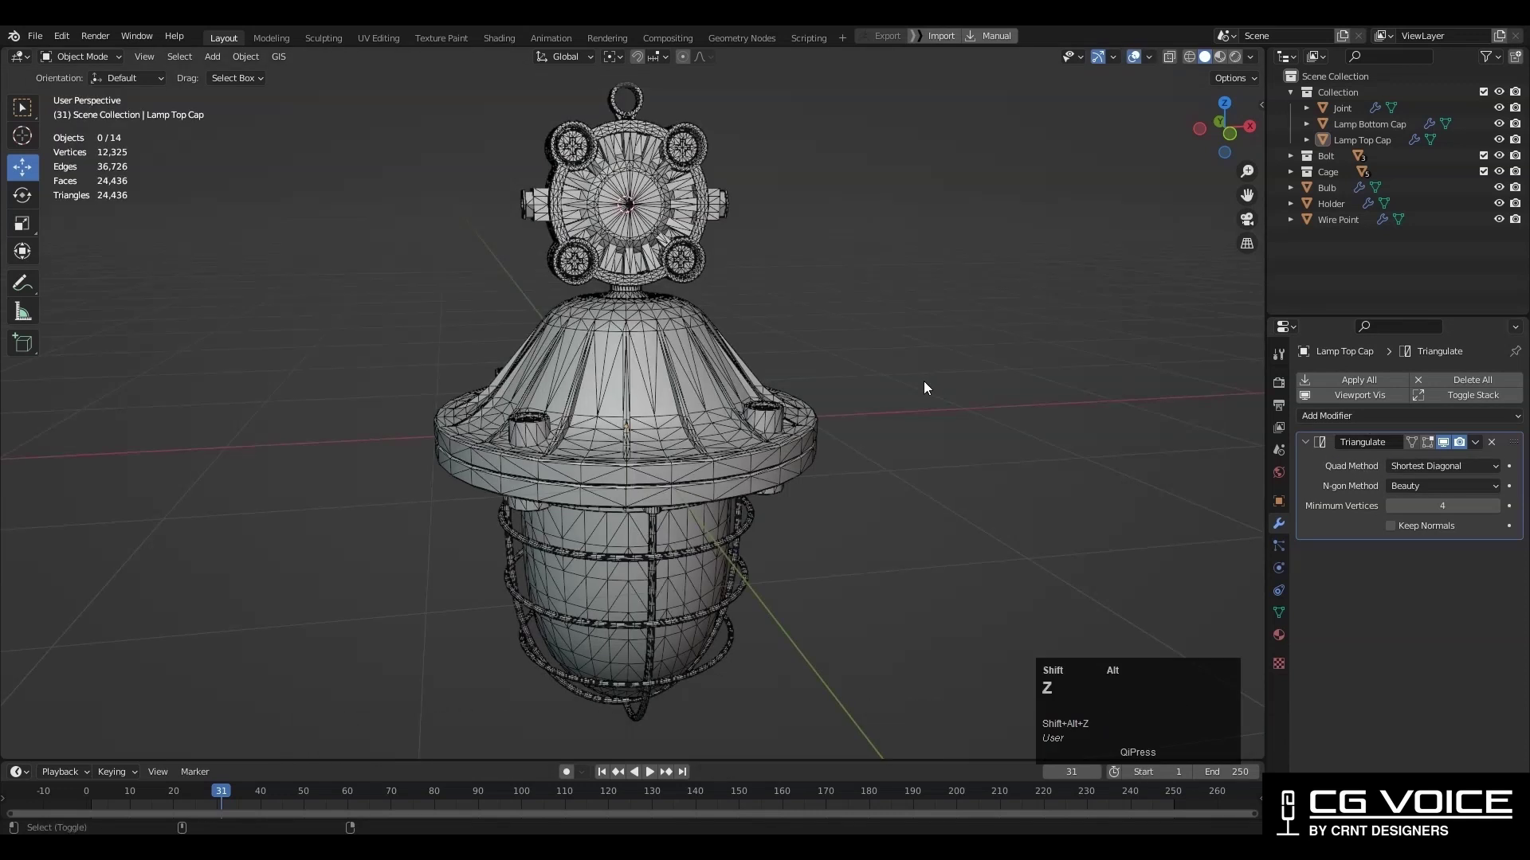
key(shift+alt+z)
mouse_move(837, 479)
middle_down()
mouse_move(824, 485)
mouse_move(898, 403)
mouse_move(633, 494)
mouse_move(702, 532)
middle_up()
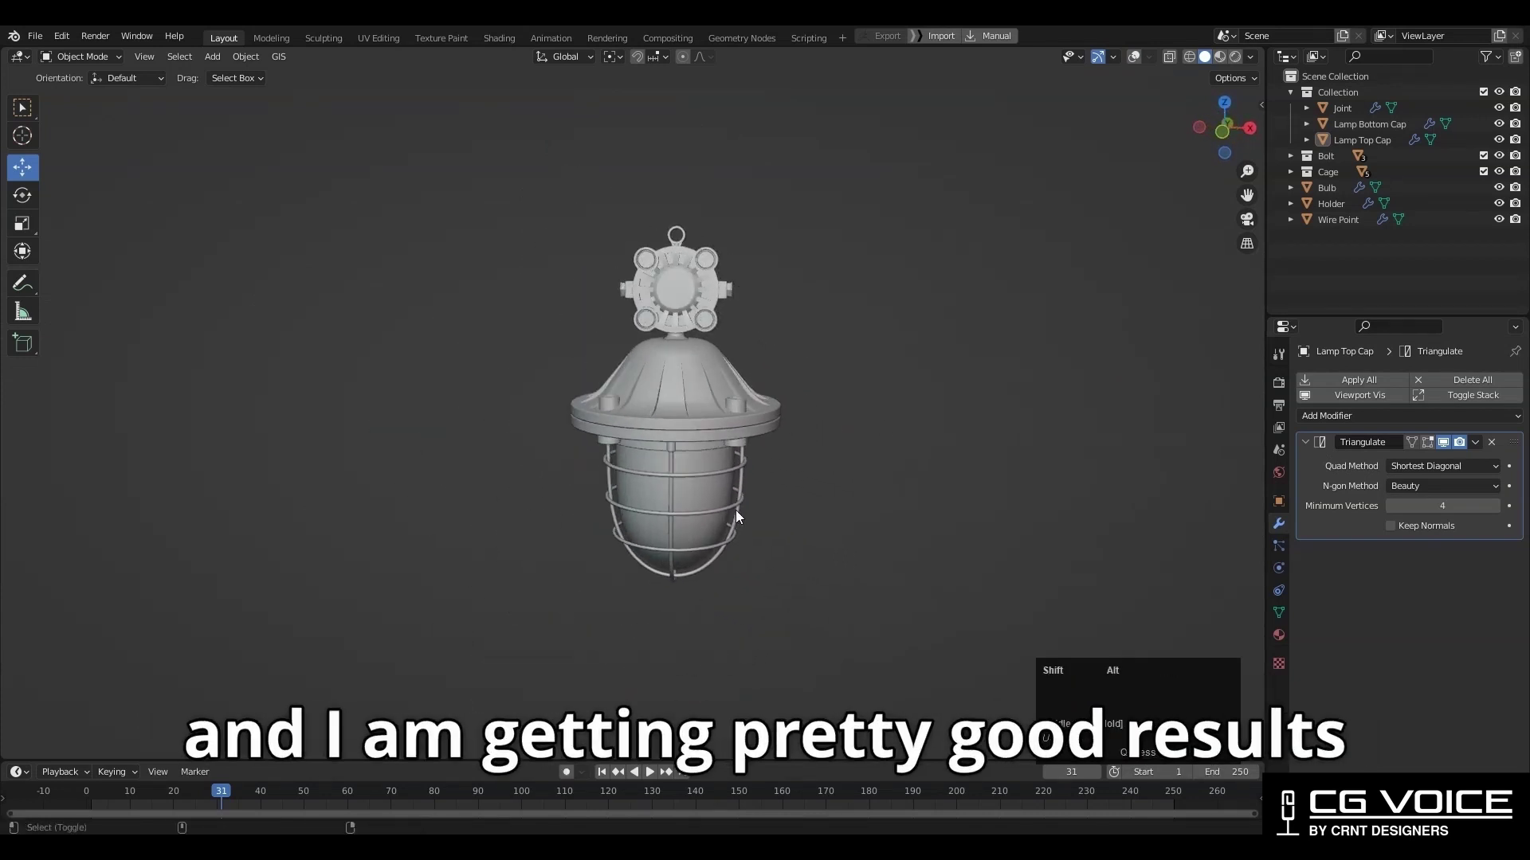